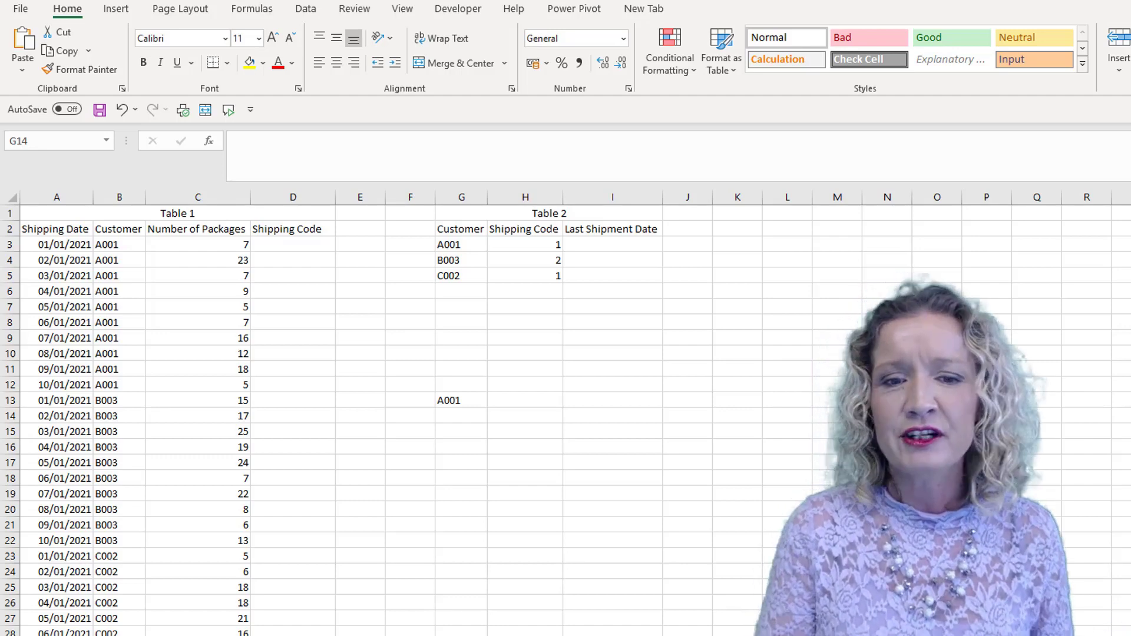
# Type =XMATCH(G13,G3:G5) in H13 to locate customer A001 in Table 2's list
pyautogui.click(501, 401)
pyautogui.write('=')
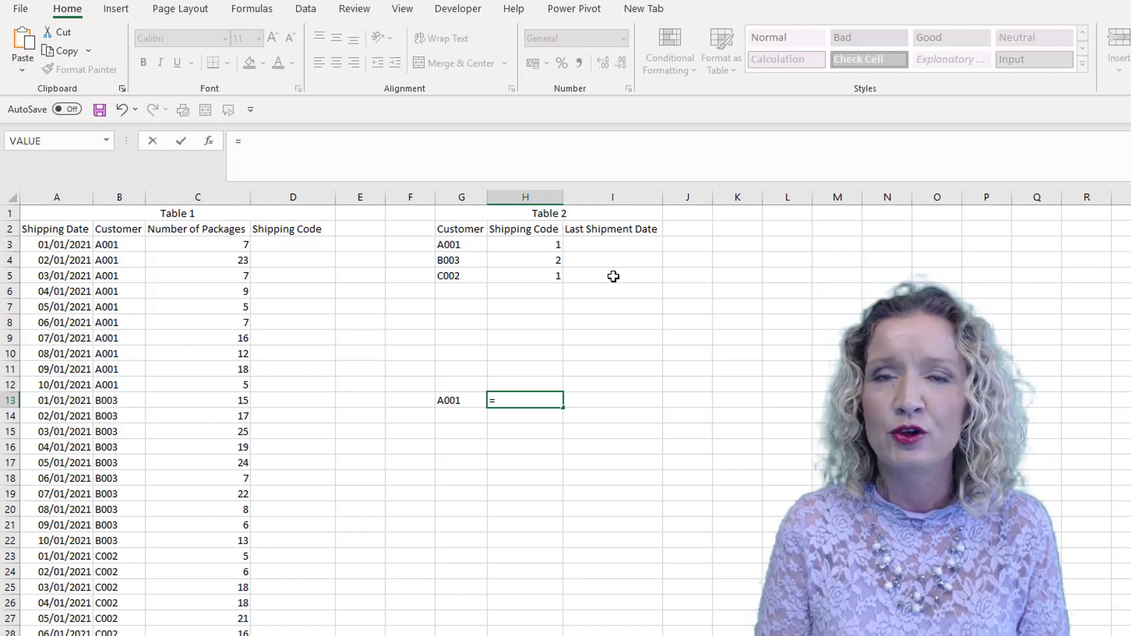
pyautogui.write('xmatch')
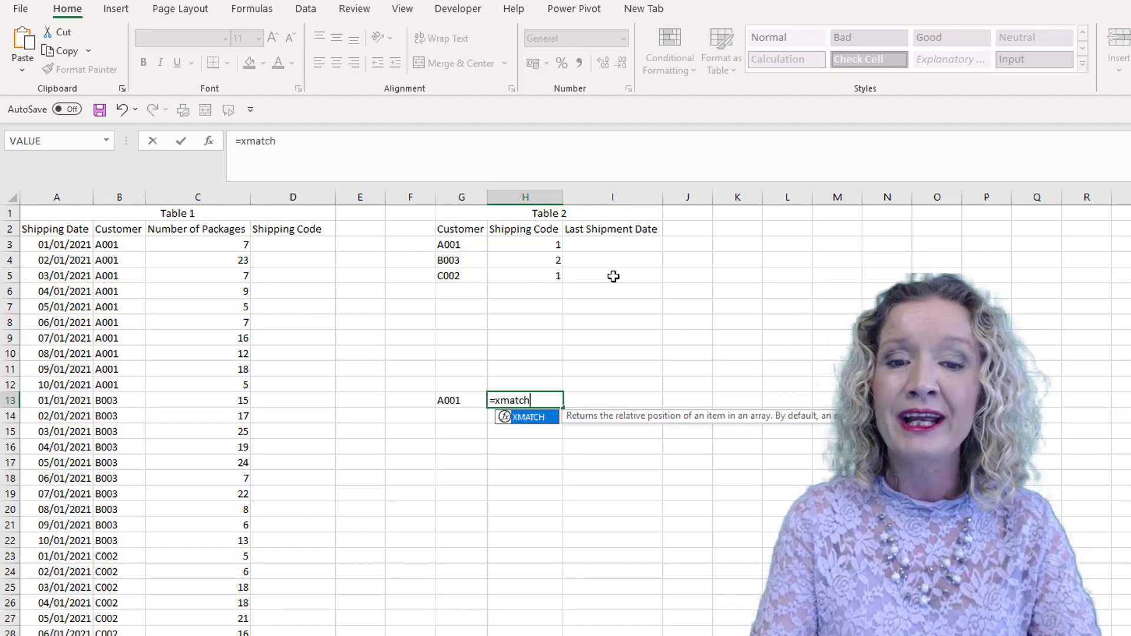
pyautogui.press('Tab')
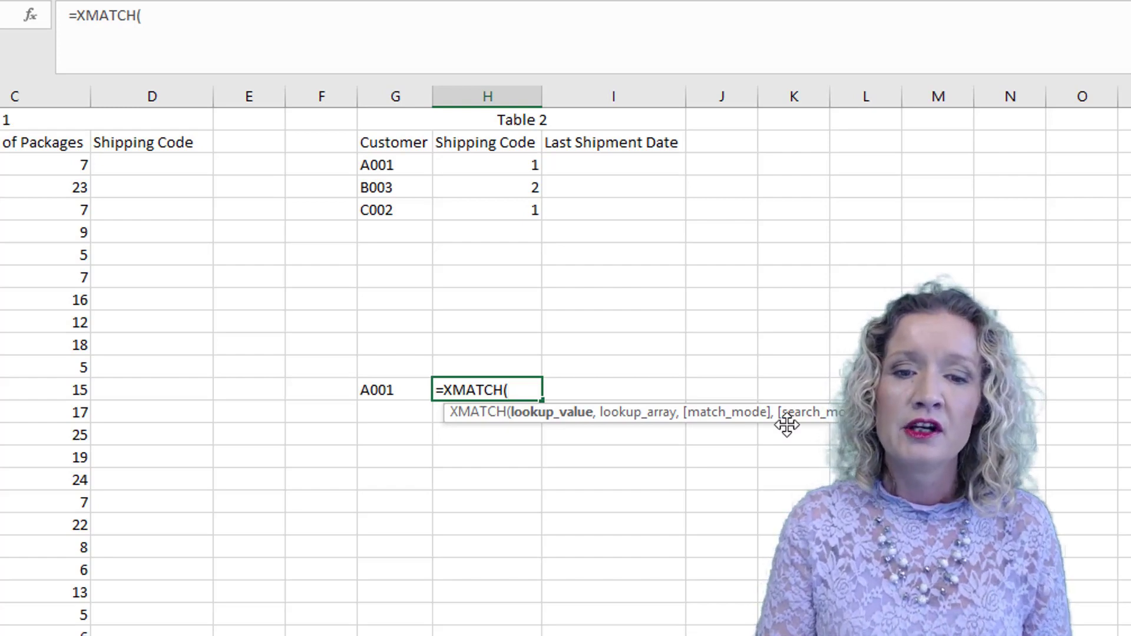
pyautogui.click(395, 386)
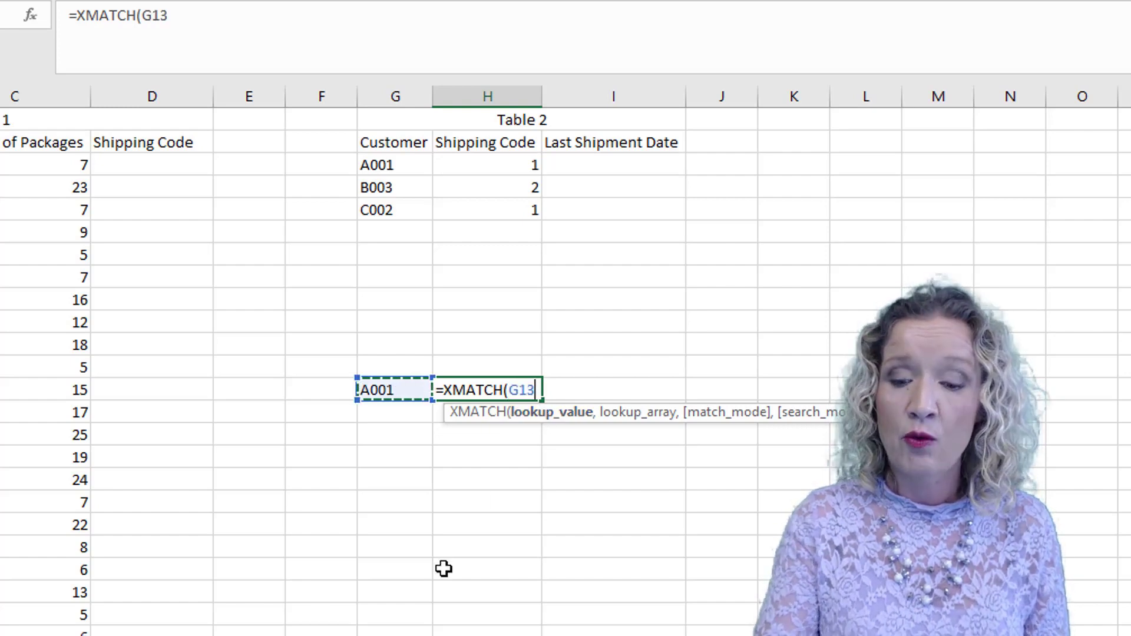
pyautogui.write(',')
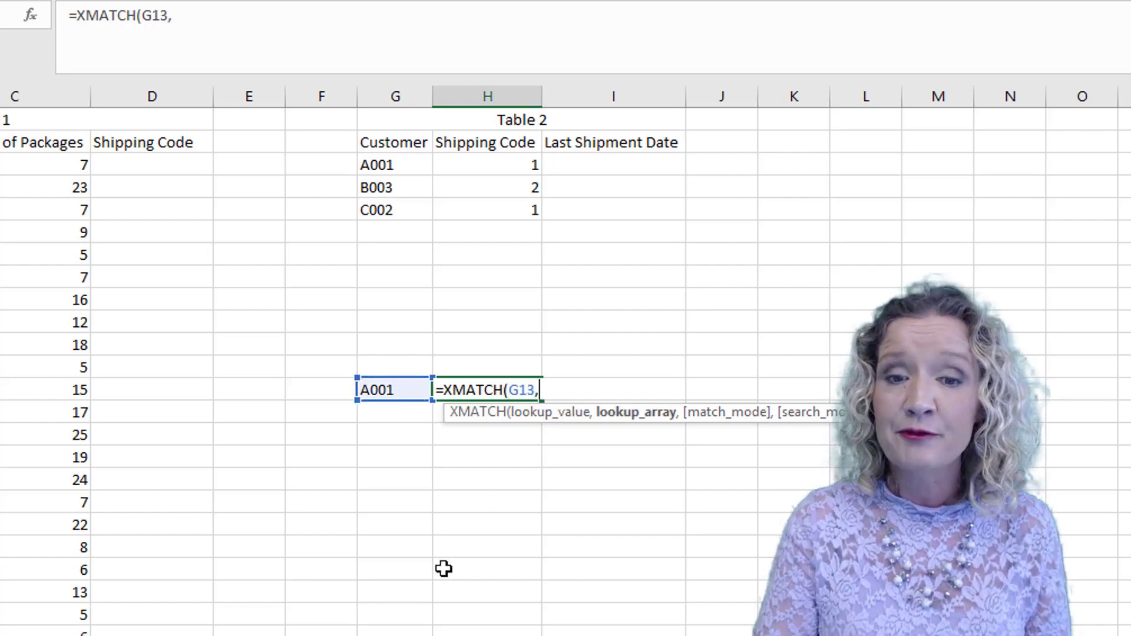
pyautogui.moveTo(387, 166); pyautogui.dragTo(385, 212)
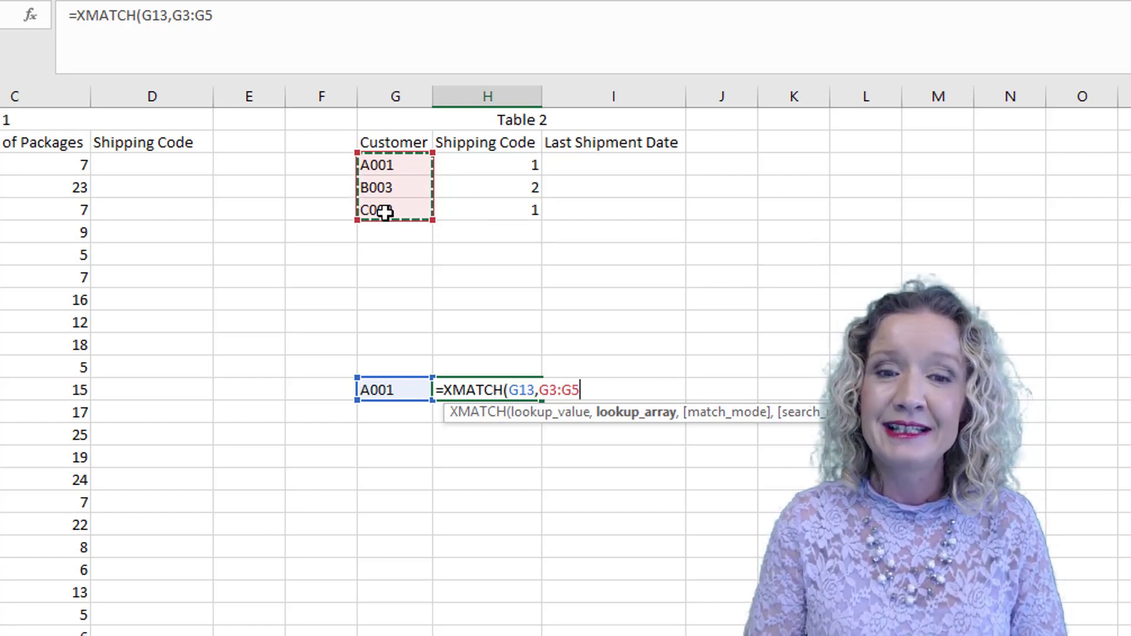
pyautogui.write(')')
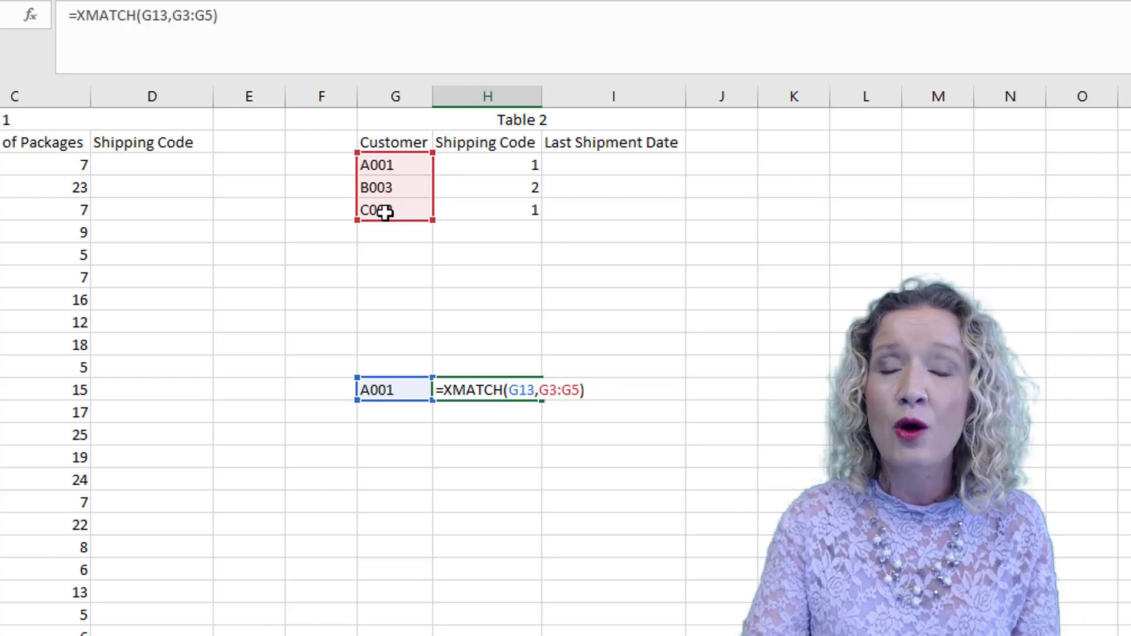
# Enter the XMATCH formula and change the test customer in G13 to C002, returning 3
pyautogui.press('Return')
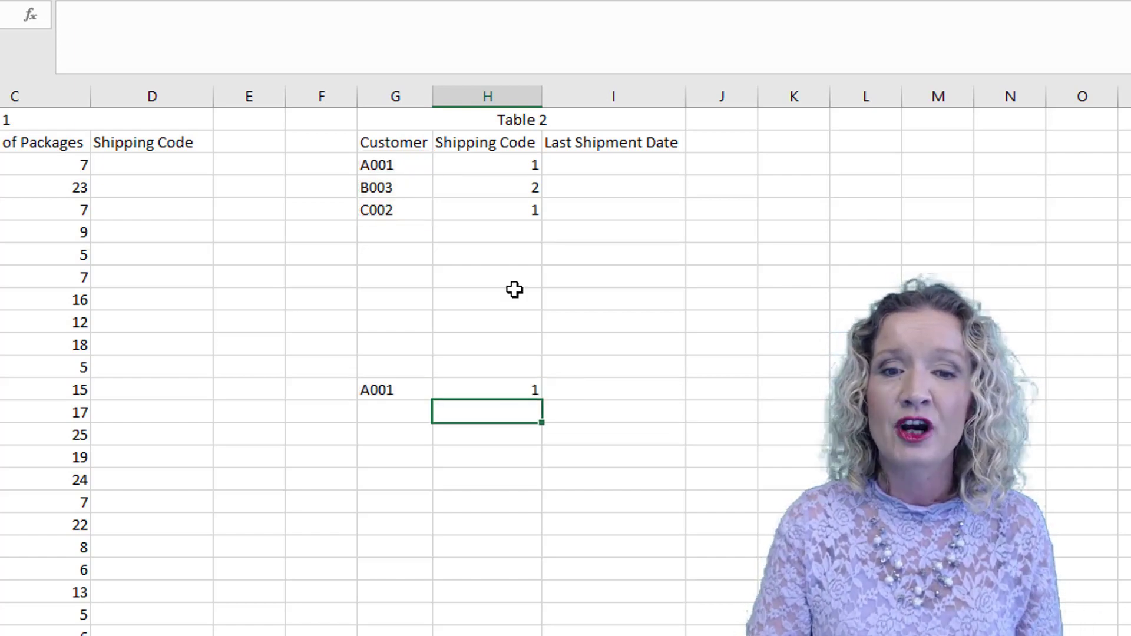
pyautogui.click(400, 387)
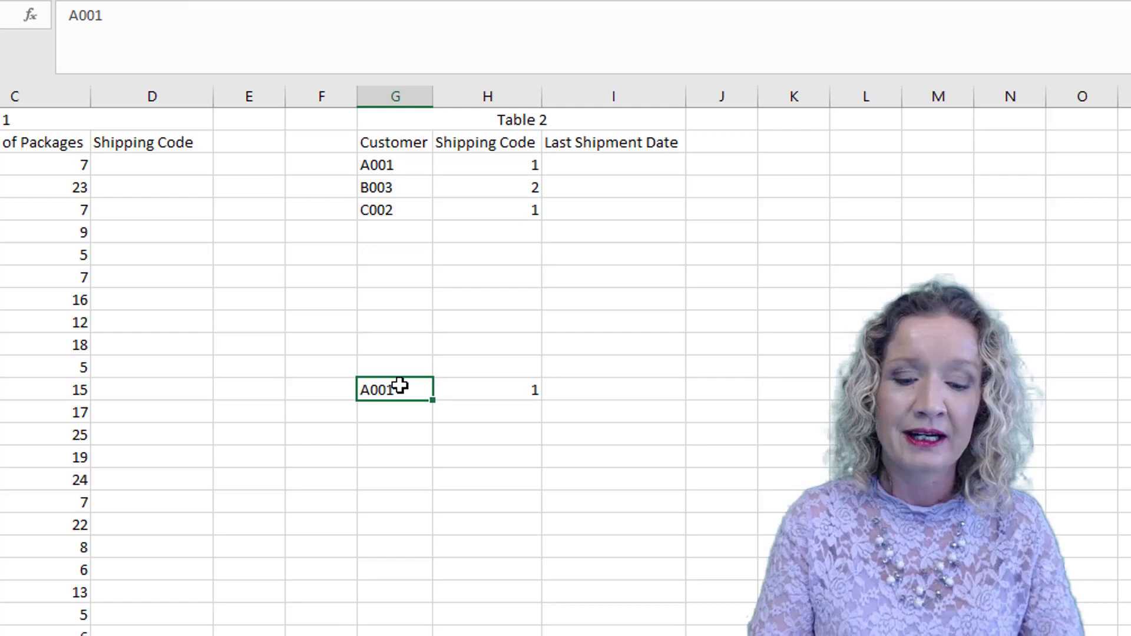
pyautogui.write('C002')
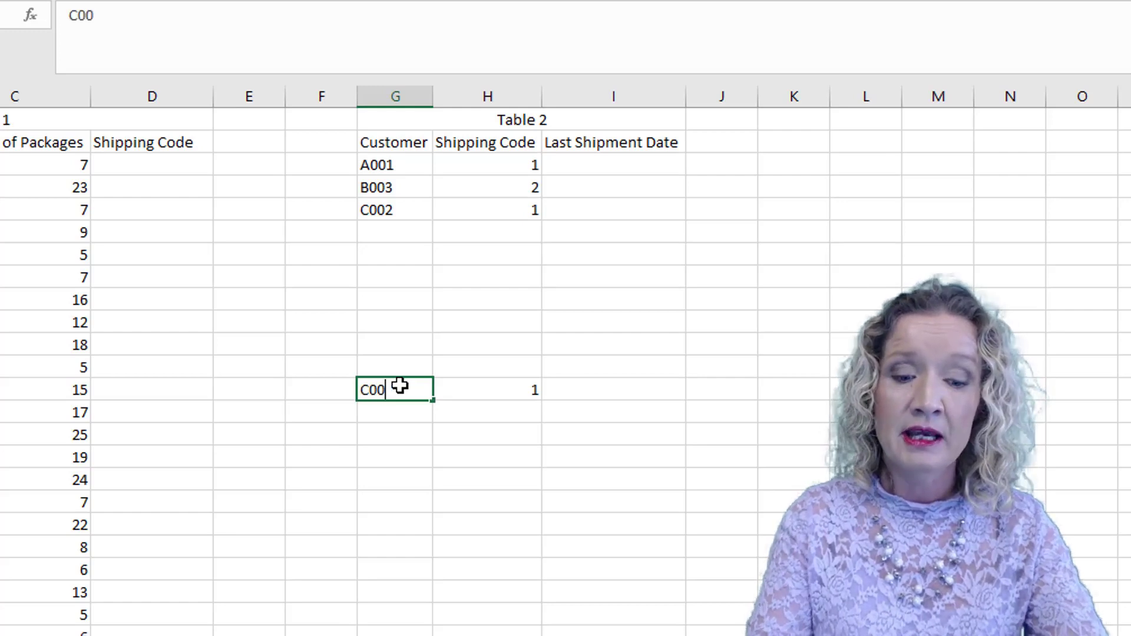
pyautogui.press('Return')
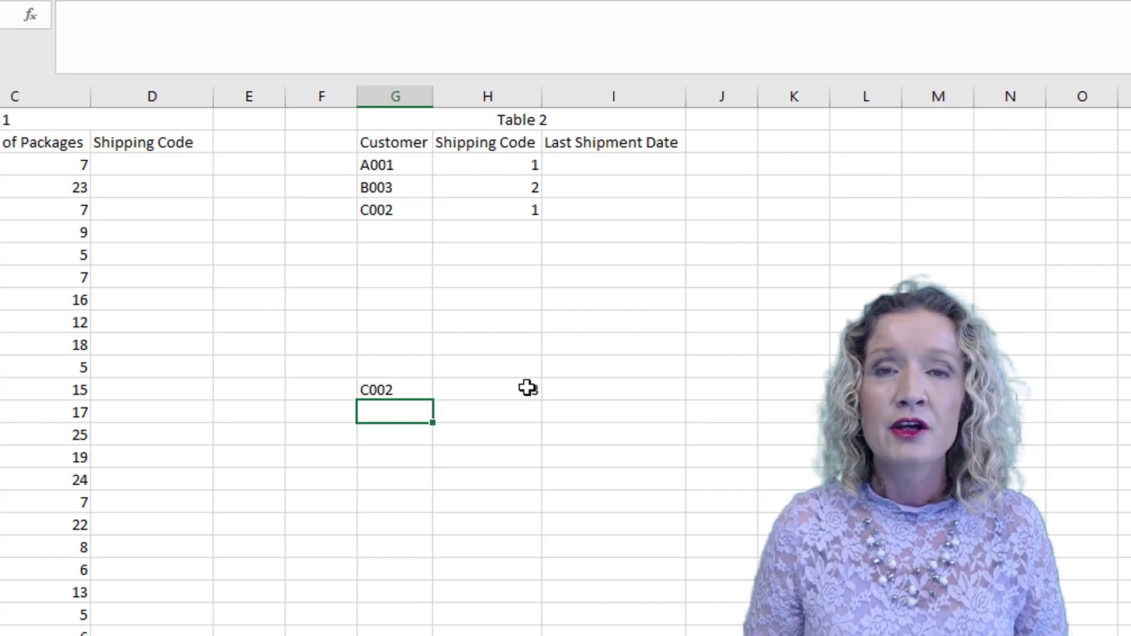
# Clear the G13:H13 test cells
pyautogui.click(473, 414)
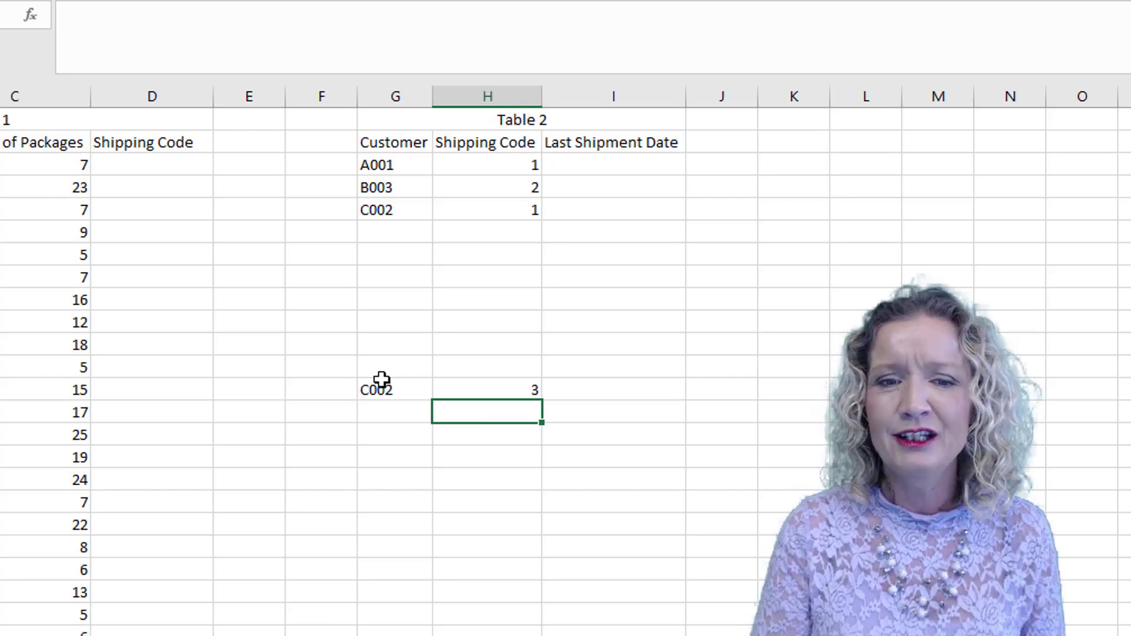
pyautogui.moveTo(383, 384); pyautogui.dragTo(453, 382)
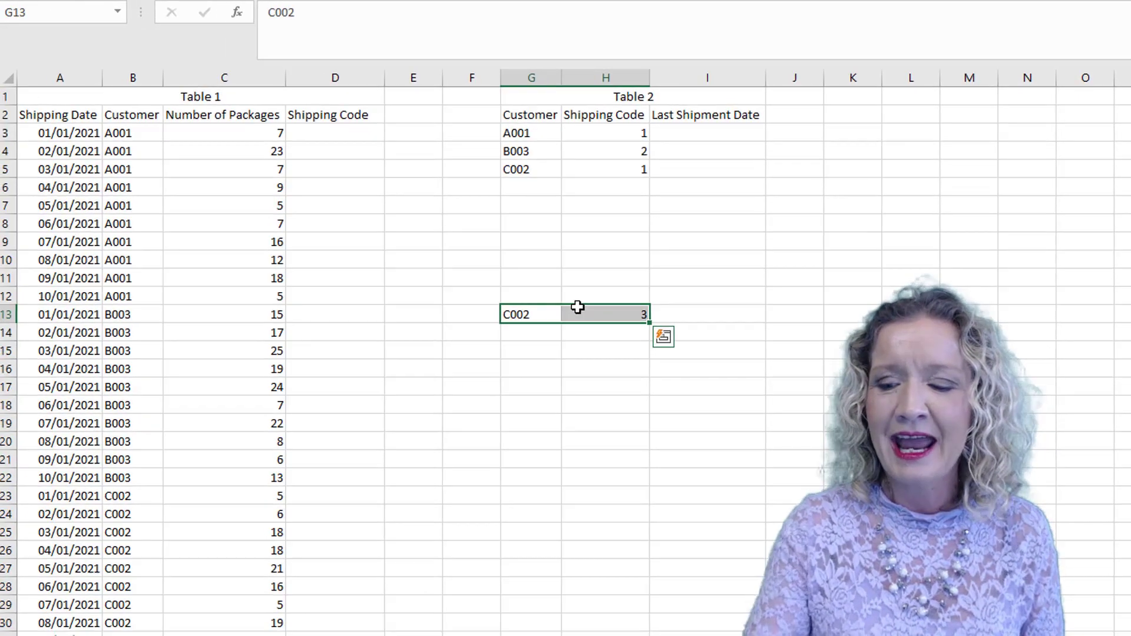
pyautogui.press('Delete')
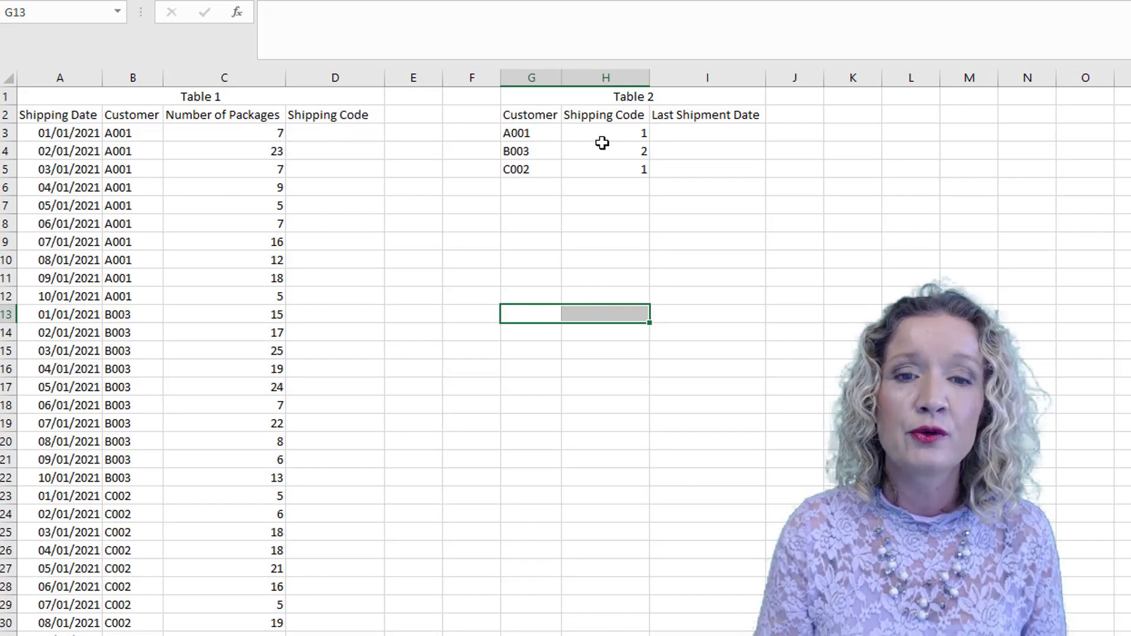
# Start D3's formula as =INDEX(H3:H5, returning Table 2's shipping codes
pyautogui.moveTo(595, 133); pyautogui.dragTo(595, 170)
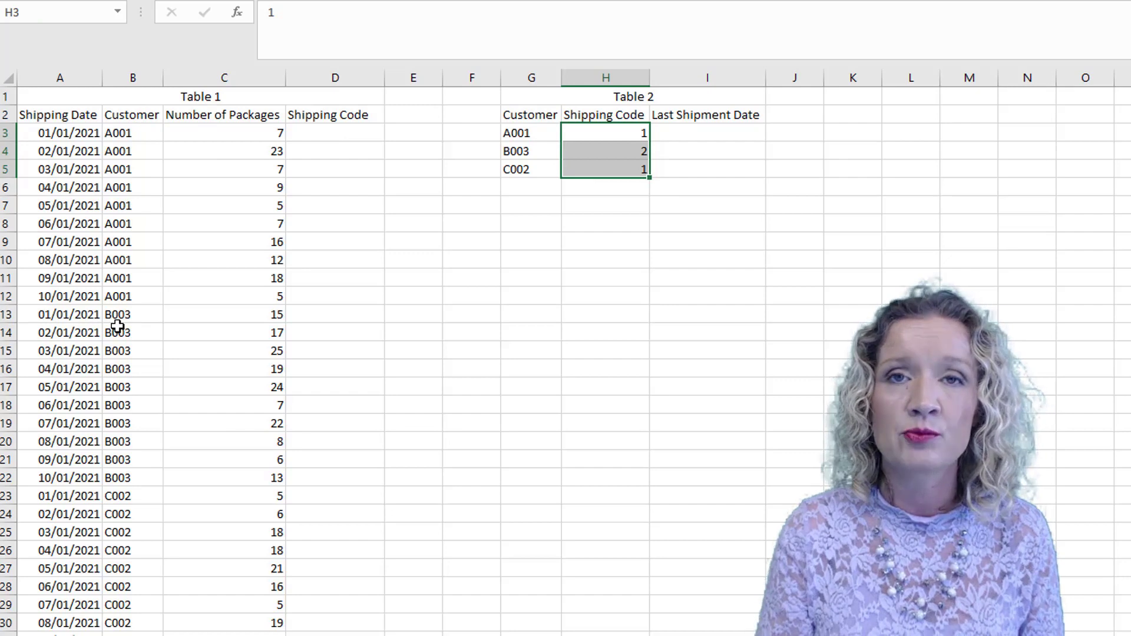
pyautogui.click(311, 138)
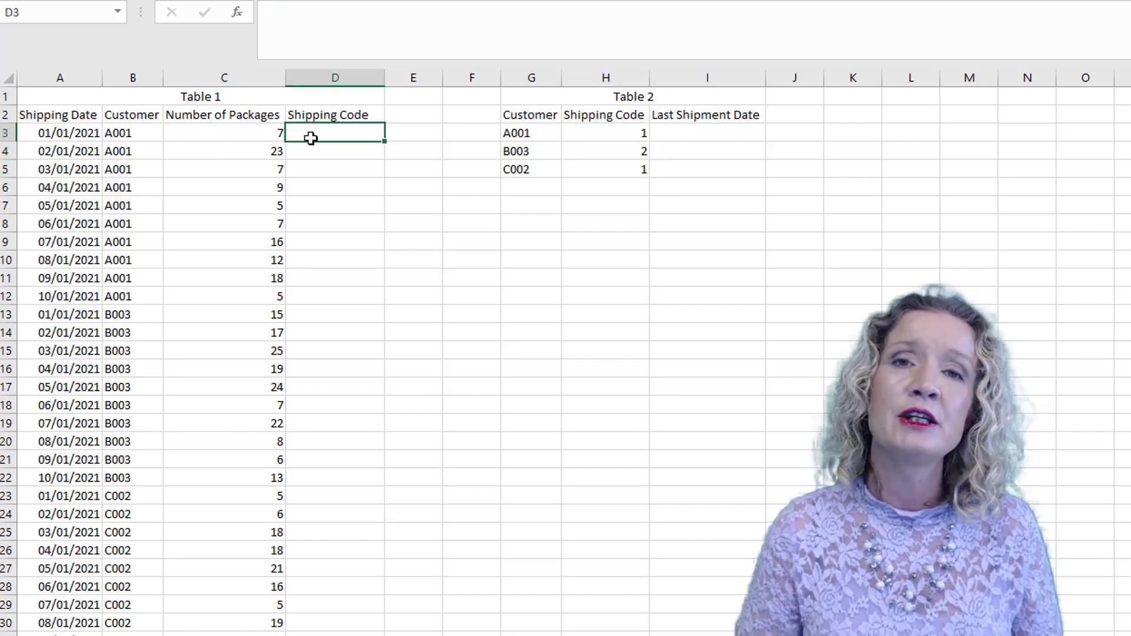
pyautogui.write('=ind')
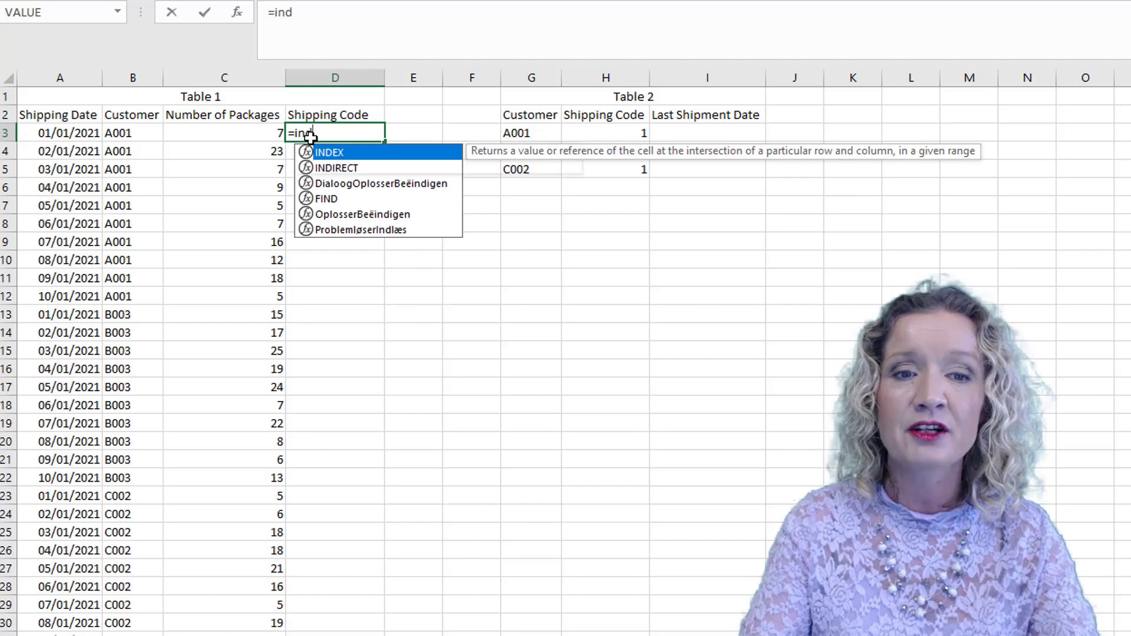
pyautogui.press('Tab')
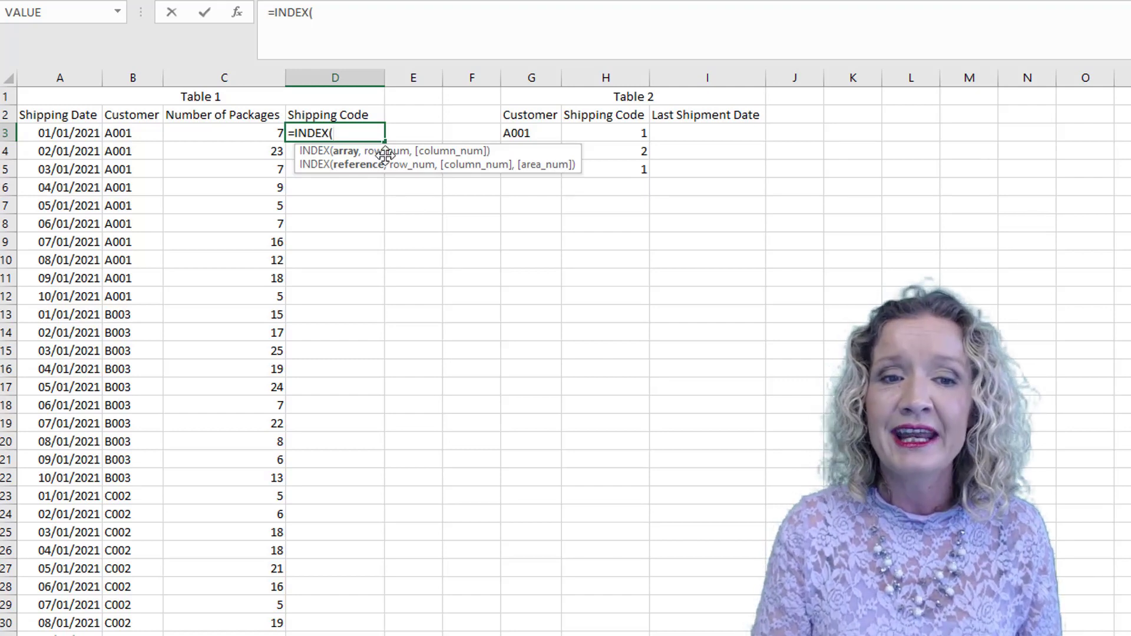
pyautogui.click(600, 131)
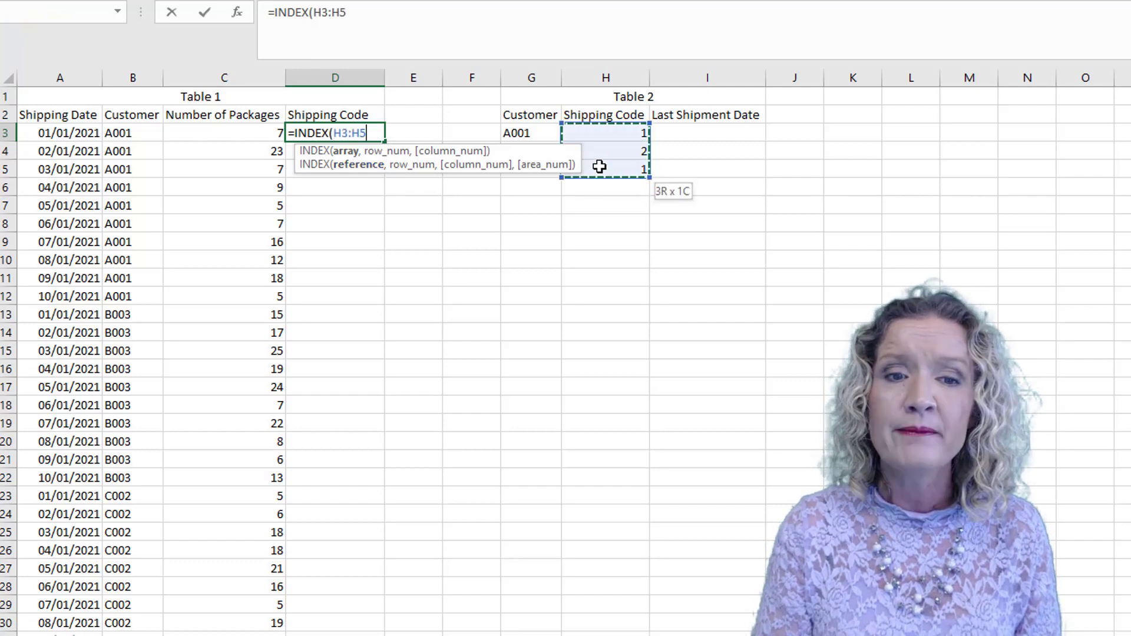
pyautogui.moveTo(599, 167); pyautogui.dragTo(599, 167)
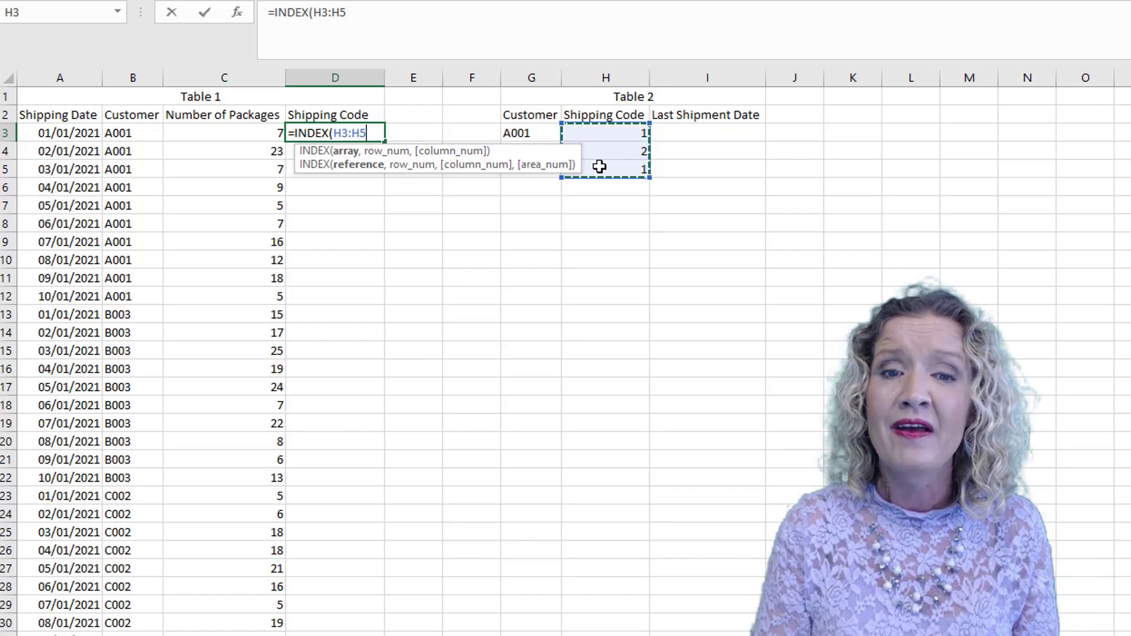
pyautogui.write(',')
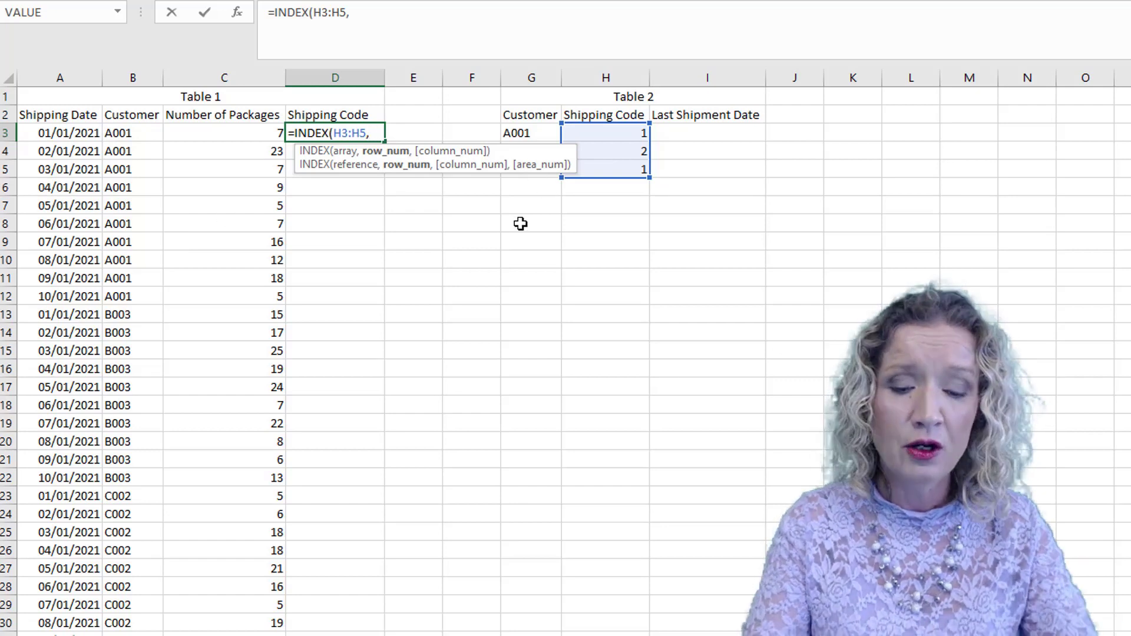
# Nest XMATCH(B3,$G$3:$G$5) inside INDEX, make H3:H5 absolute, and enter the formula
pyautogui.write('x')
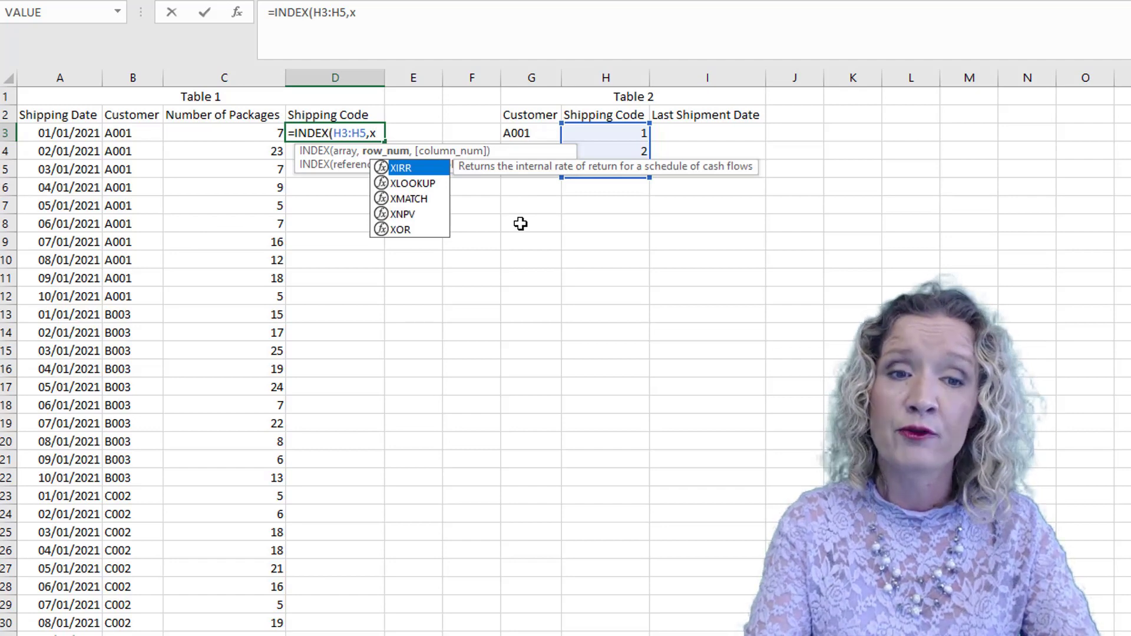
pyautogui.write('m')
pyautogui.press('Tab')
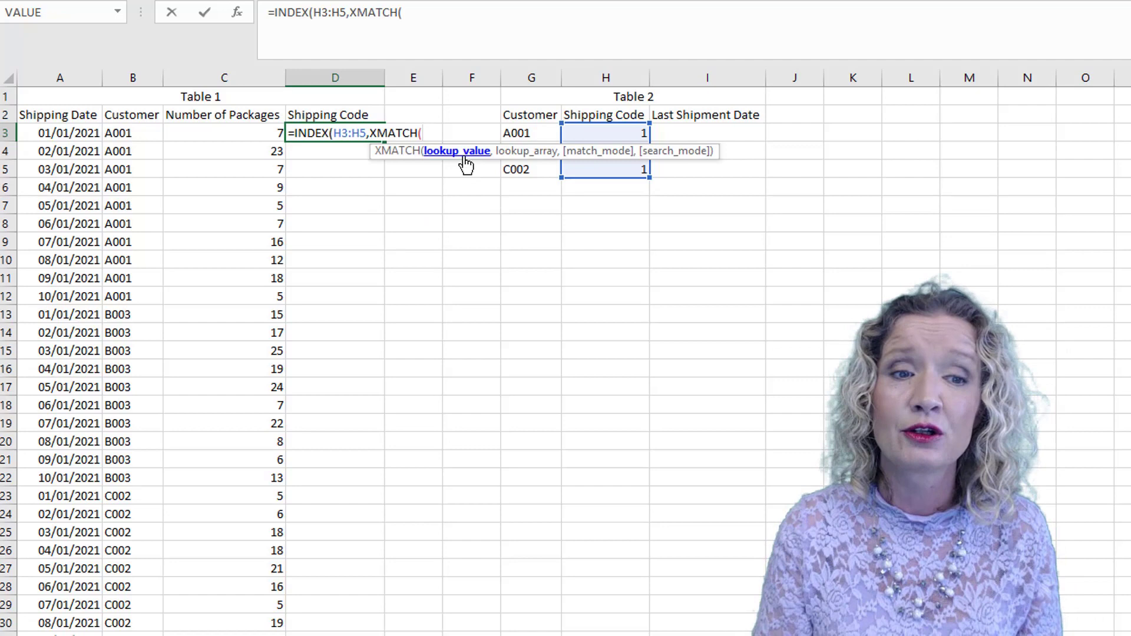
pyautogui.click(121, 133)
pyautogui.write(',')
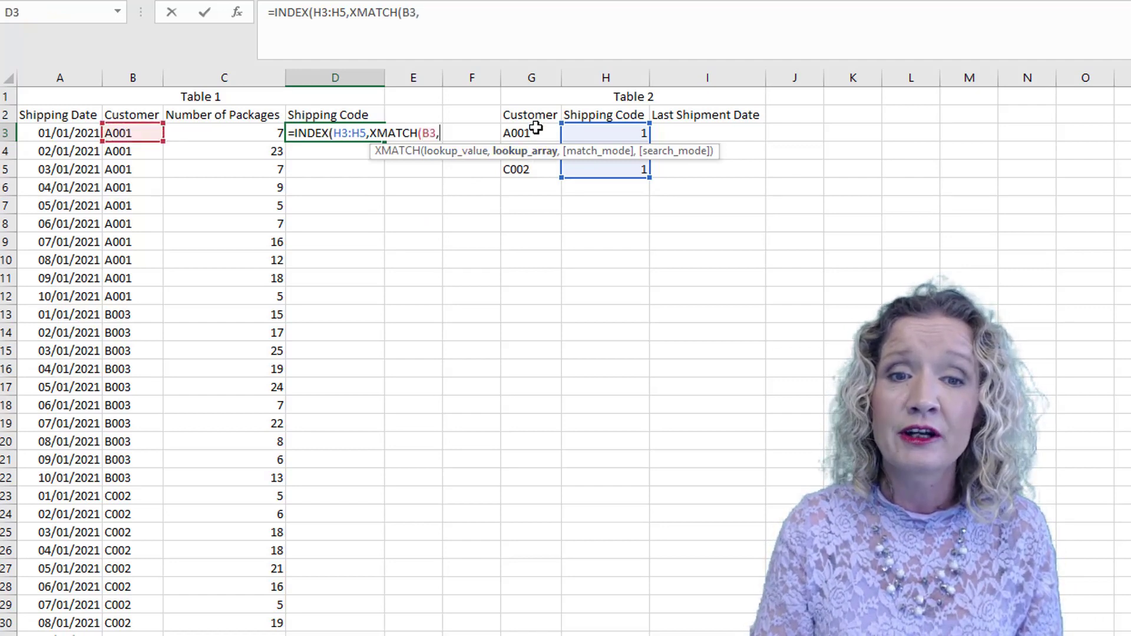
pyautogui.moveTo(535, 127); pyautogui.dragTo(535, 166)
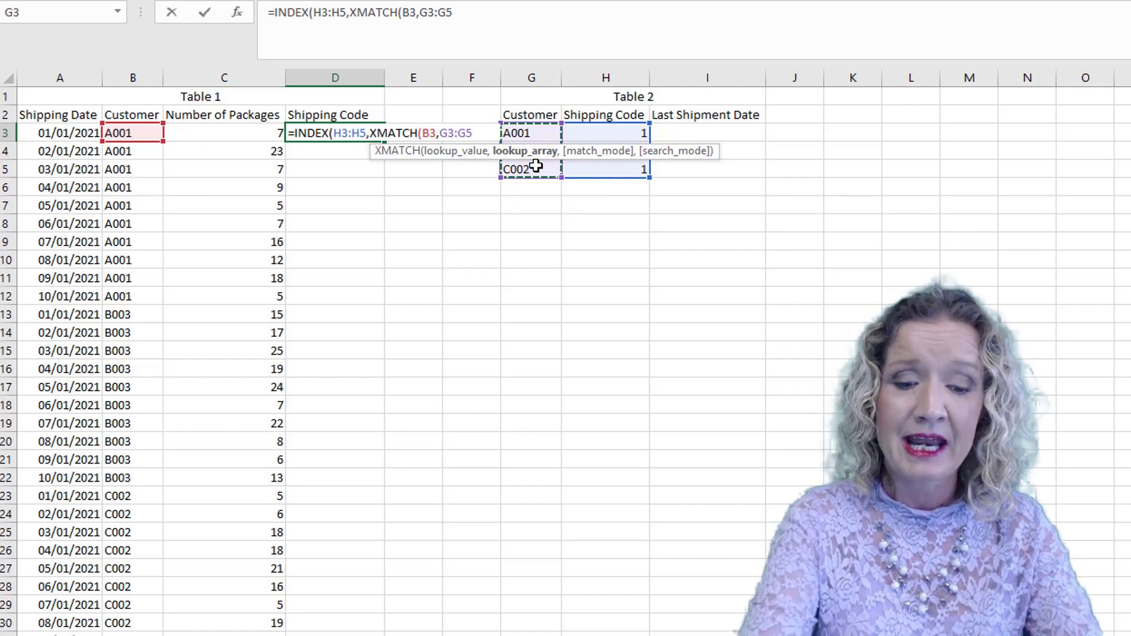
pyautogui.press('F4')
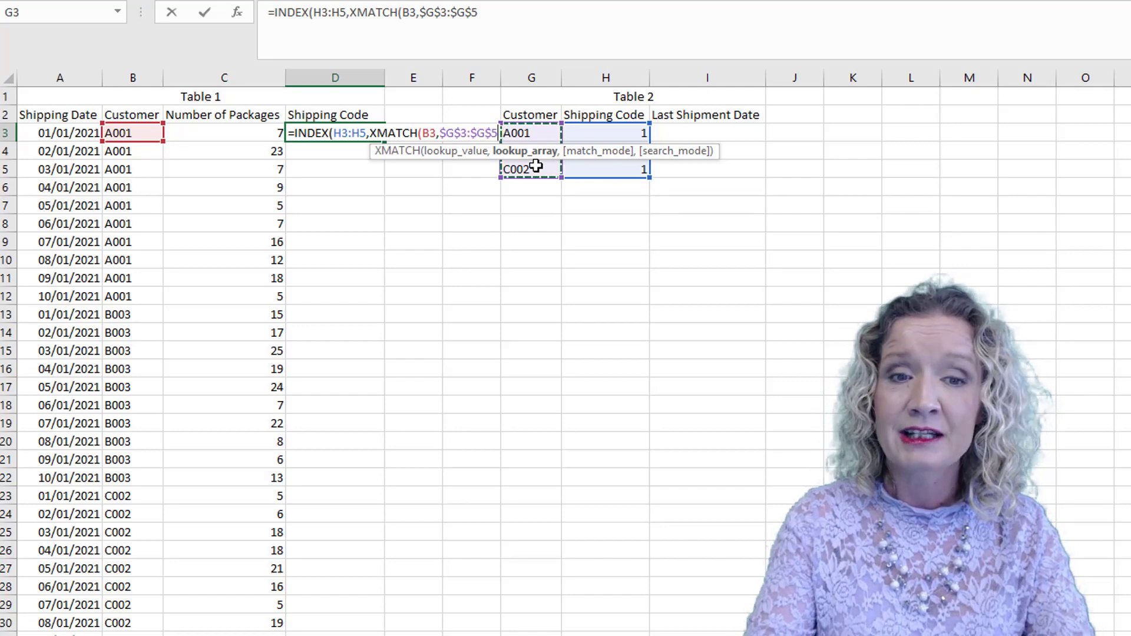
pyautogui.write(')')
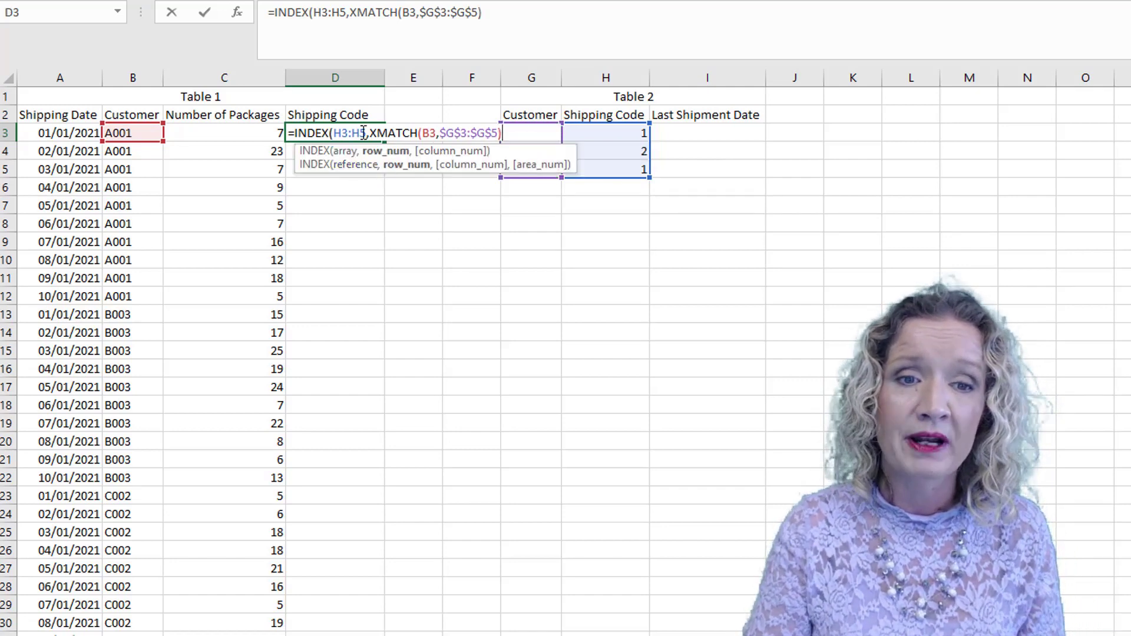
pyautogui.moveTo(365, 133); pyautogui.dragTo(337, 132)
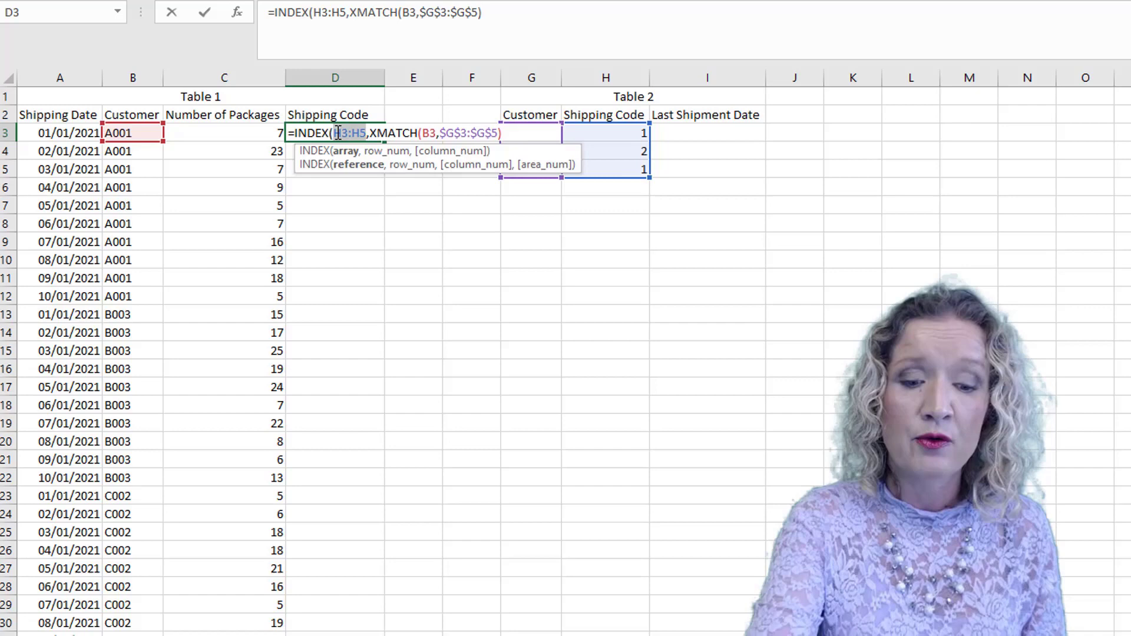
pyautogui.press('F4')
pyautogui.press('Return')
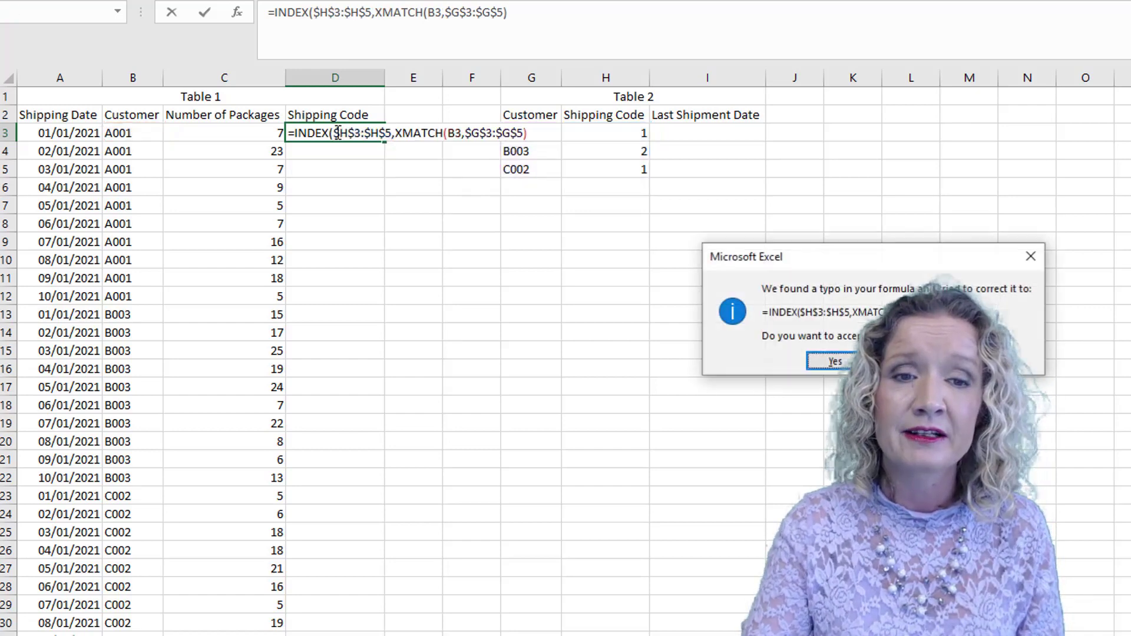
# Accept Excel's corrected formula and fill D3's lookup down the Shipping Code column
pyautogui.click(834, 359)
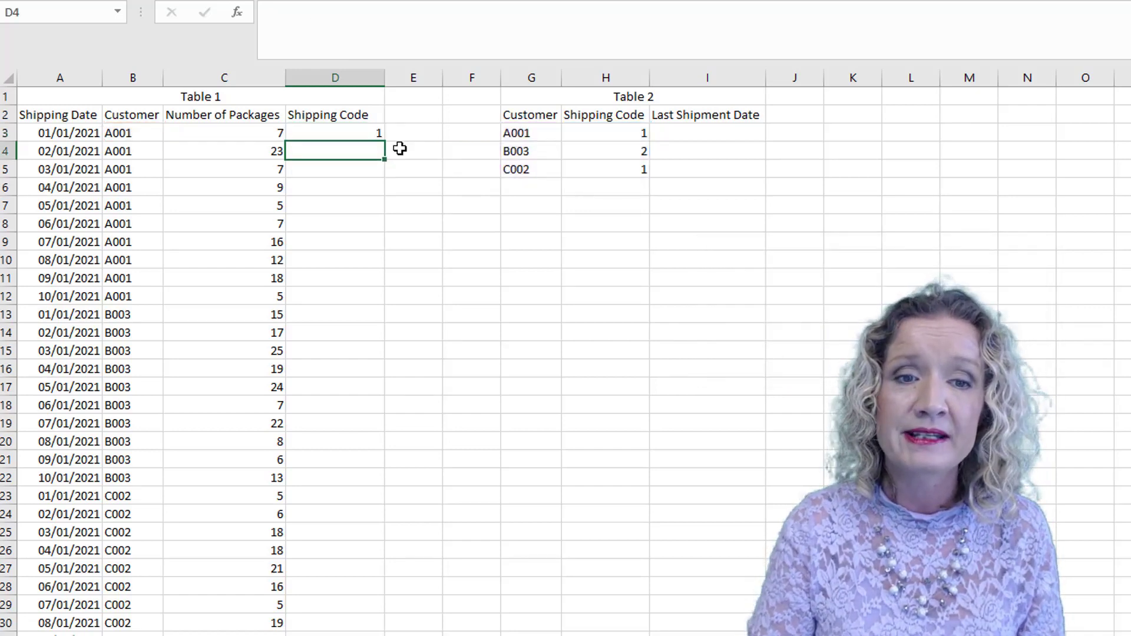
pyautogui.click(354, 131)
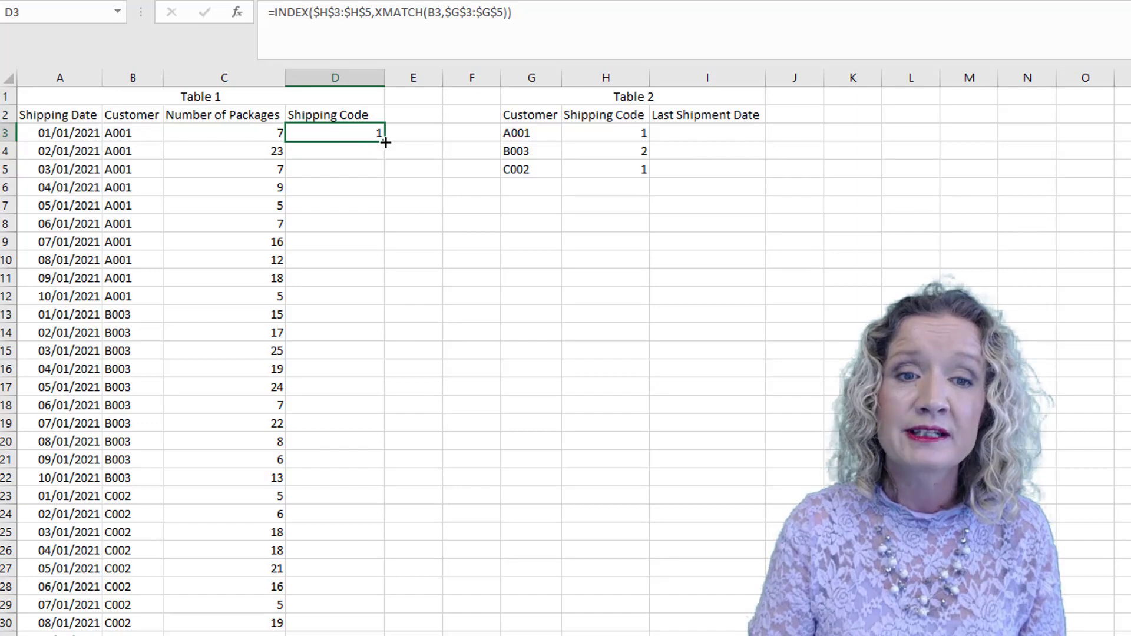
pyautogui.doubleClick(385, 142)
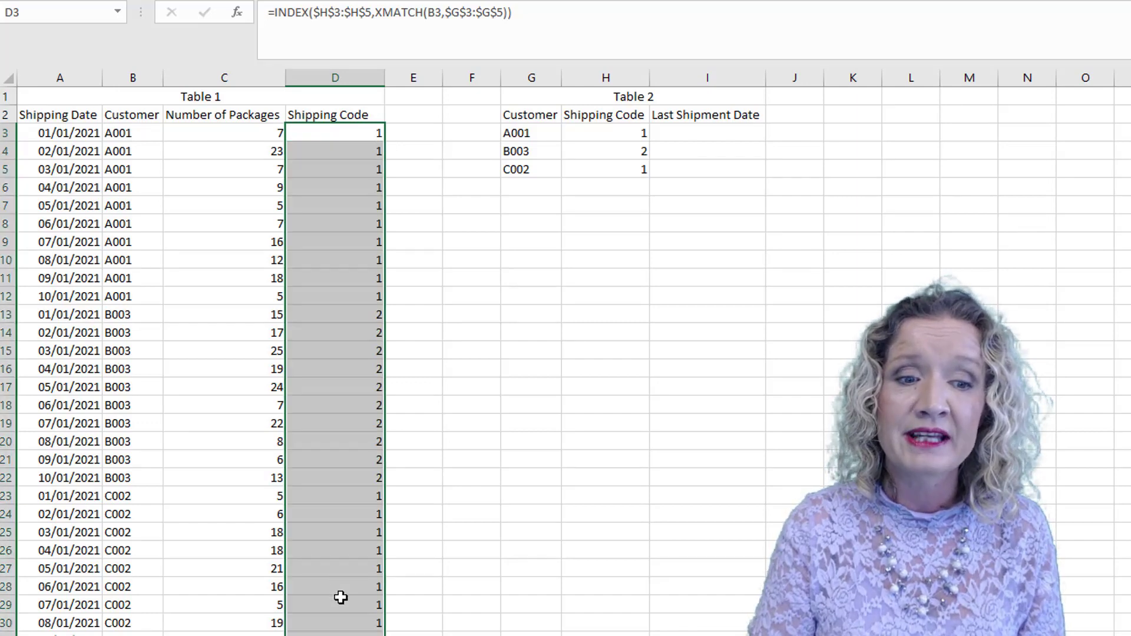
# Verify copied lookups against Table 2: A001 gives 1, B003 gives 2, C002 gives 1
pyautogui.click(353, 568)
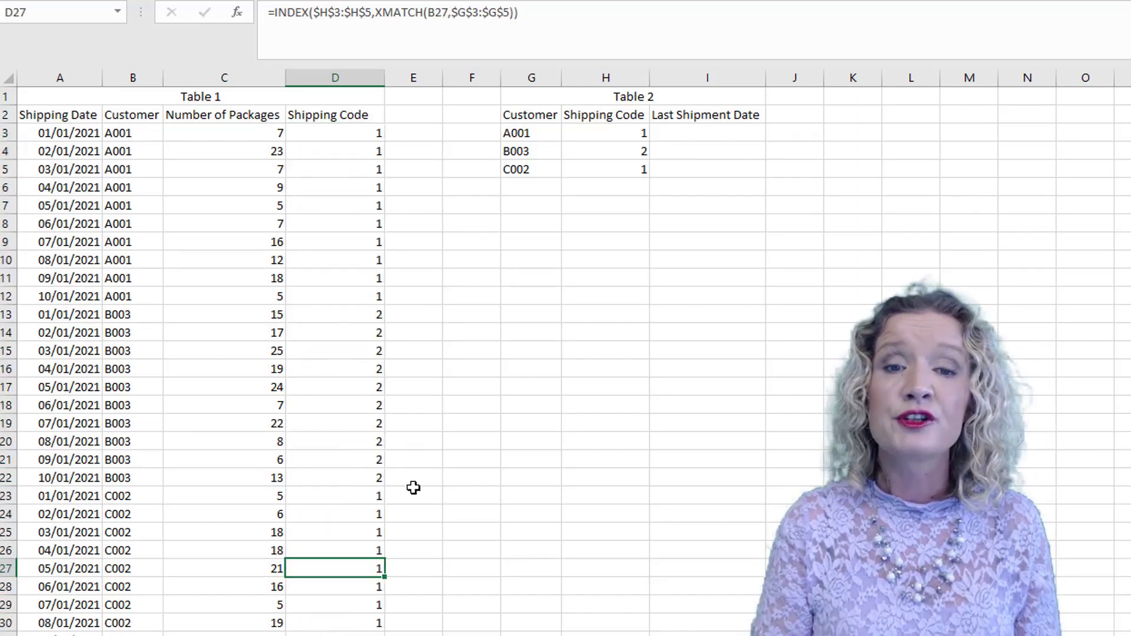
pyautogui.click(516, 136)
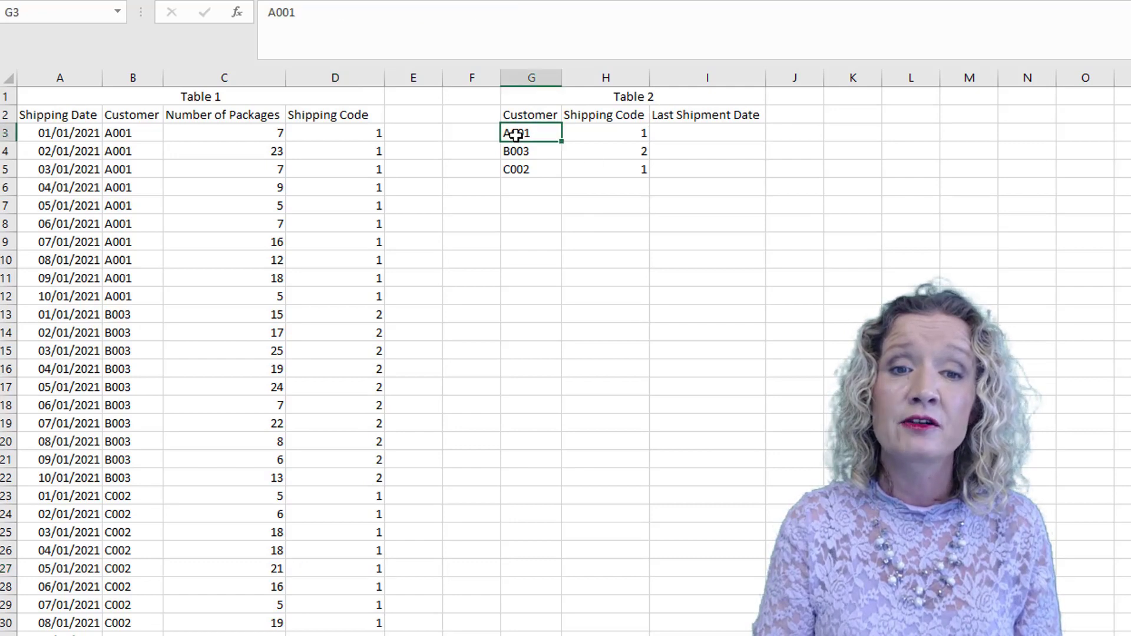
pyautogui.click(608, 137)
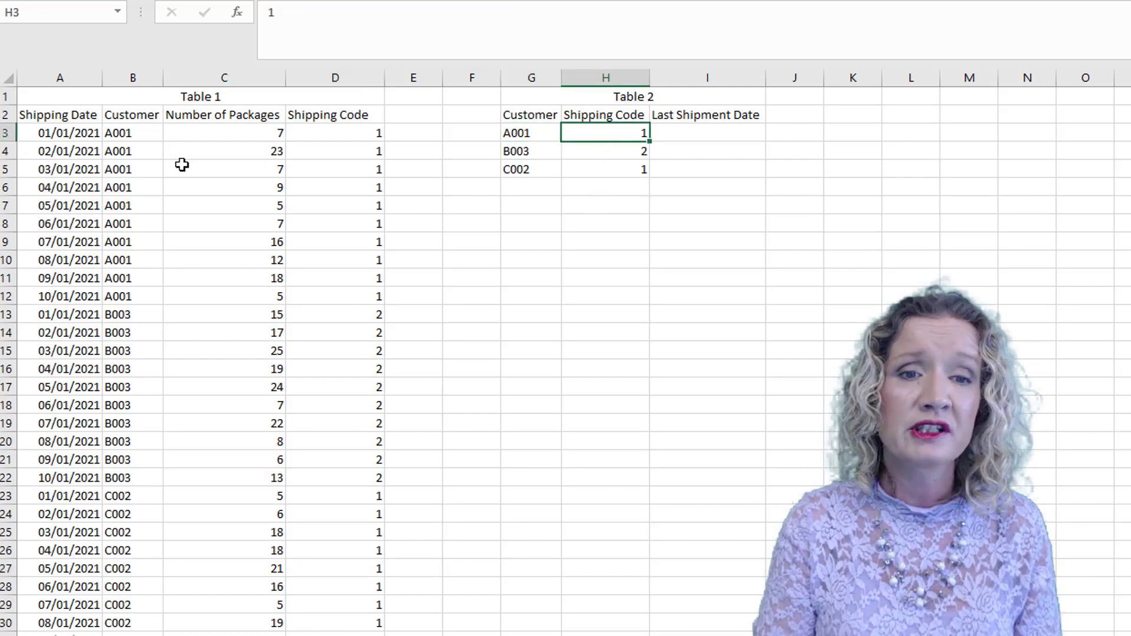
pyautogui.click(345, 207)
pyautogui.click(516, 153)
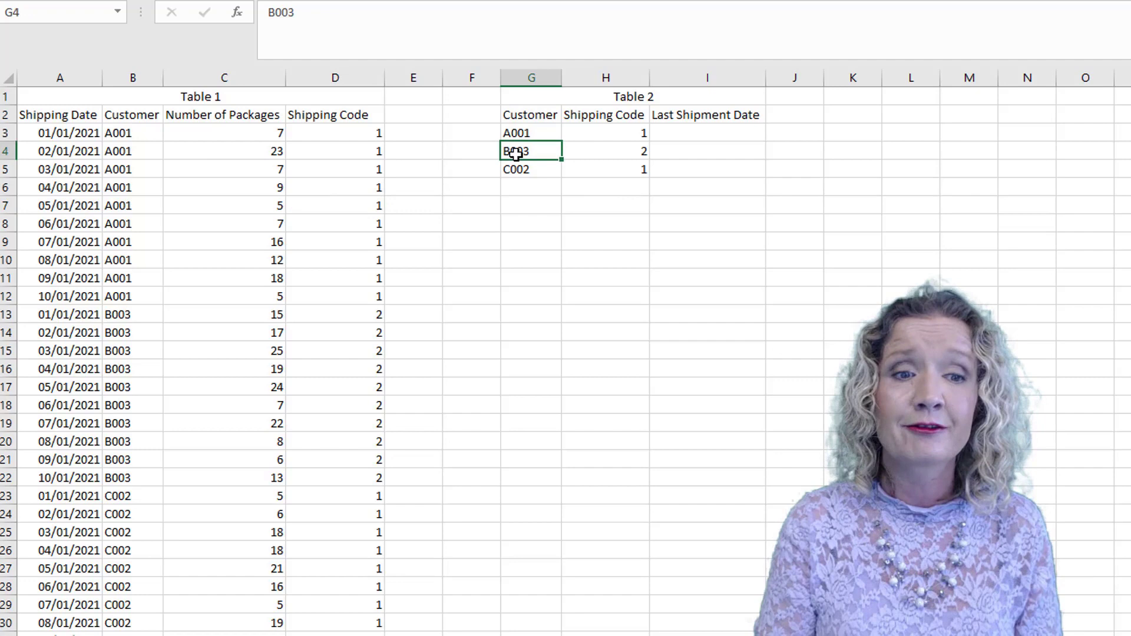
pyautogui.click(348, 384)
pyautogui.click(615, 153)
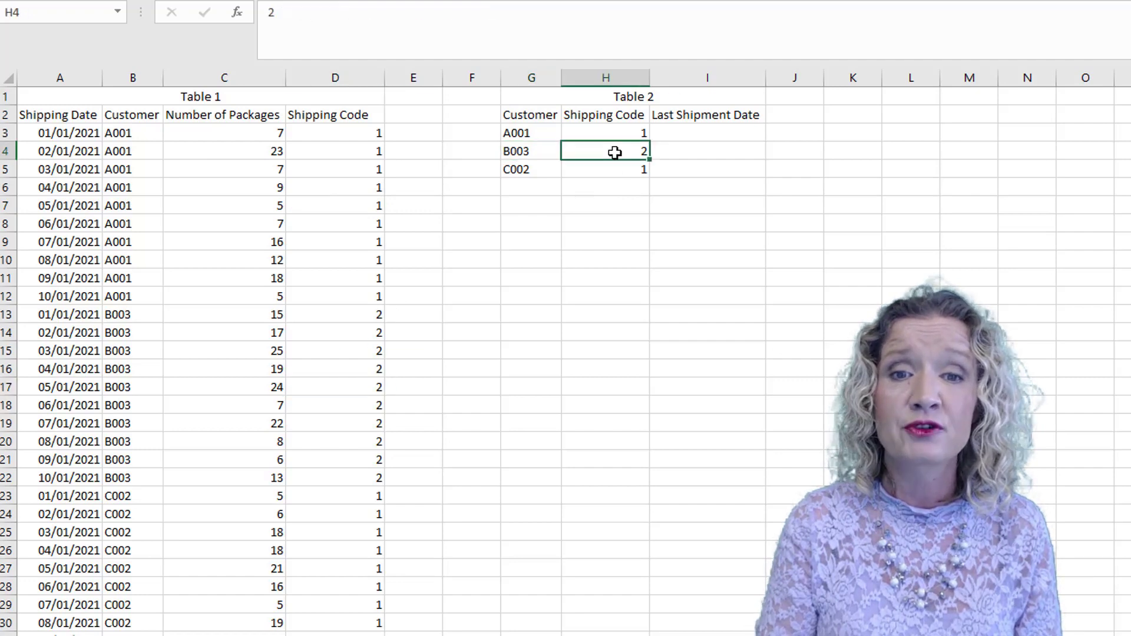
pyautogui.click(608, 169)
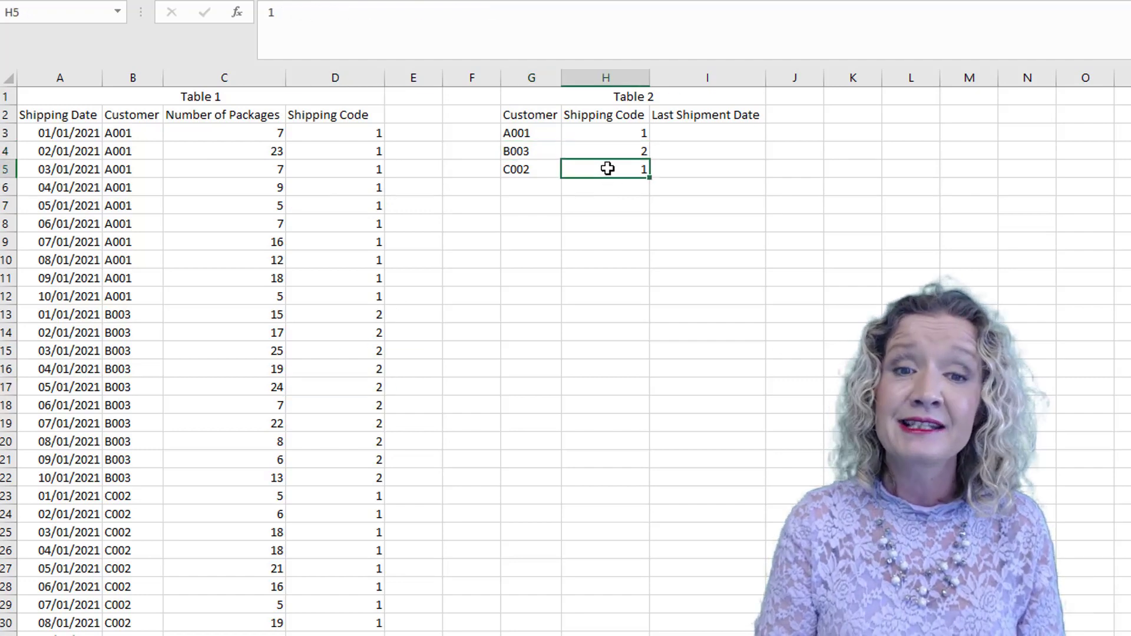
pyautogui.click(352, 538)
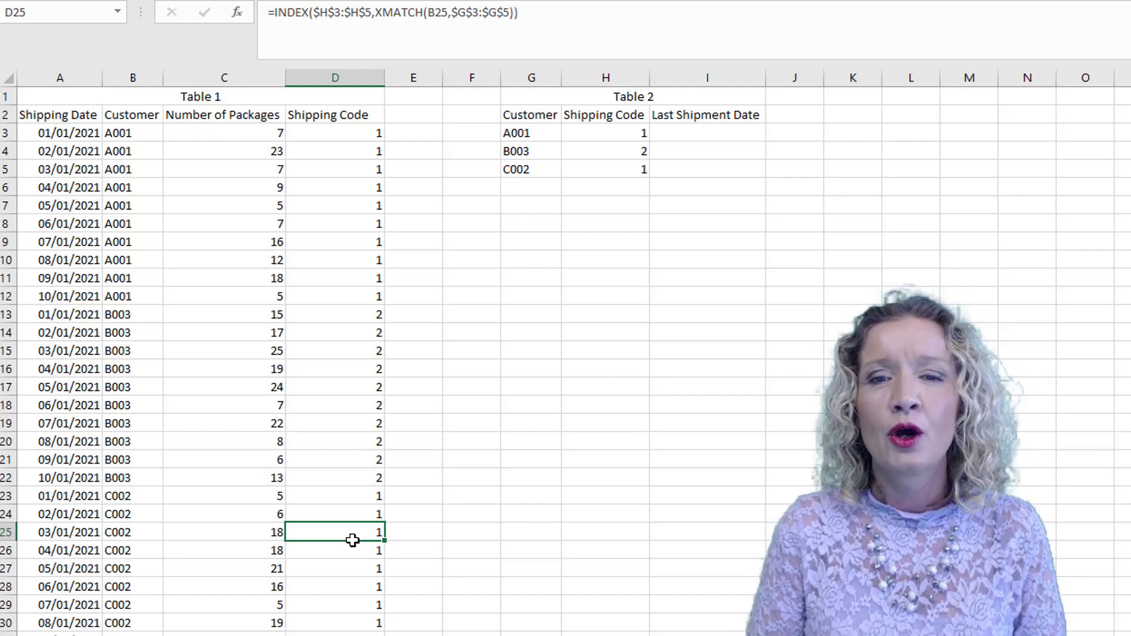
pyautogui.click(705, 134)
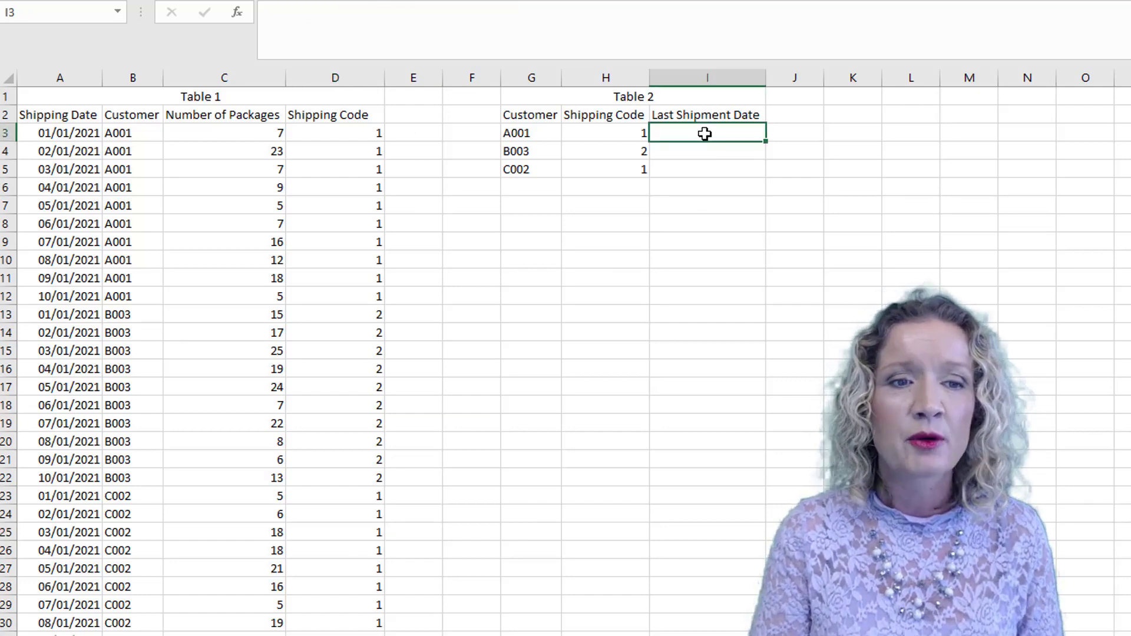
pyautogui.moveTo(58, 115); pyautogui.dragTo(59, 635)
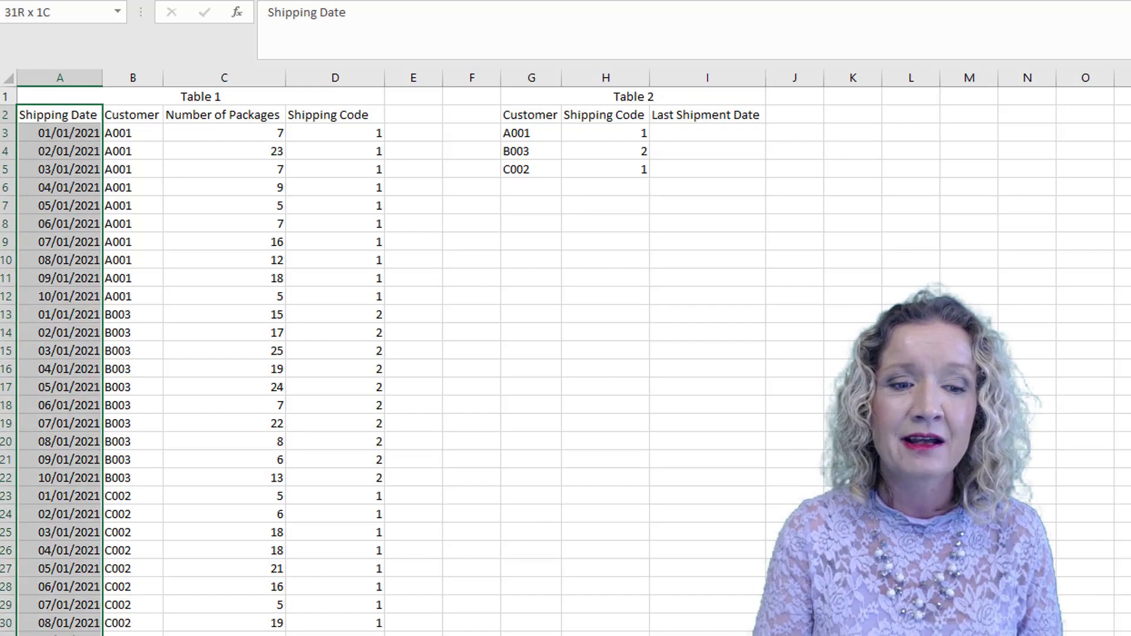
pyautogui.click(134, 115)
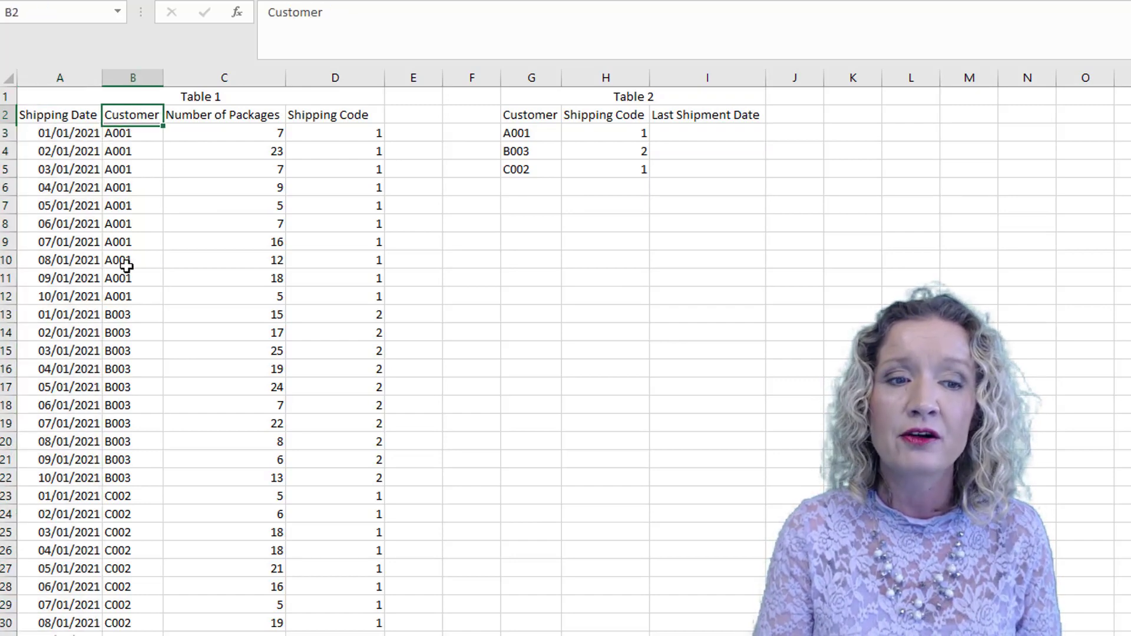
pyautogui.moveTo(127, 267); pyautogui.dragTo(127, 635)
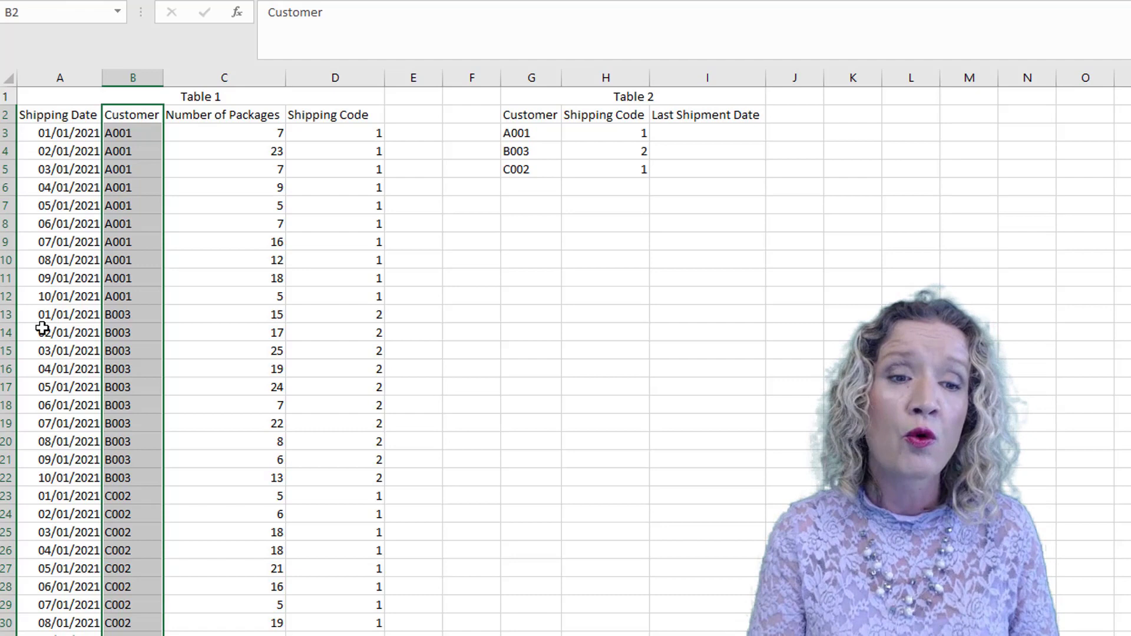
pyautogui.click(715, 131)
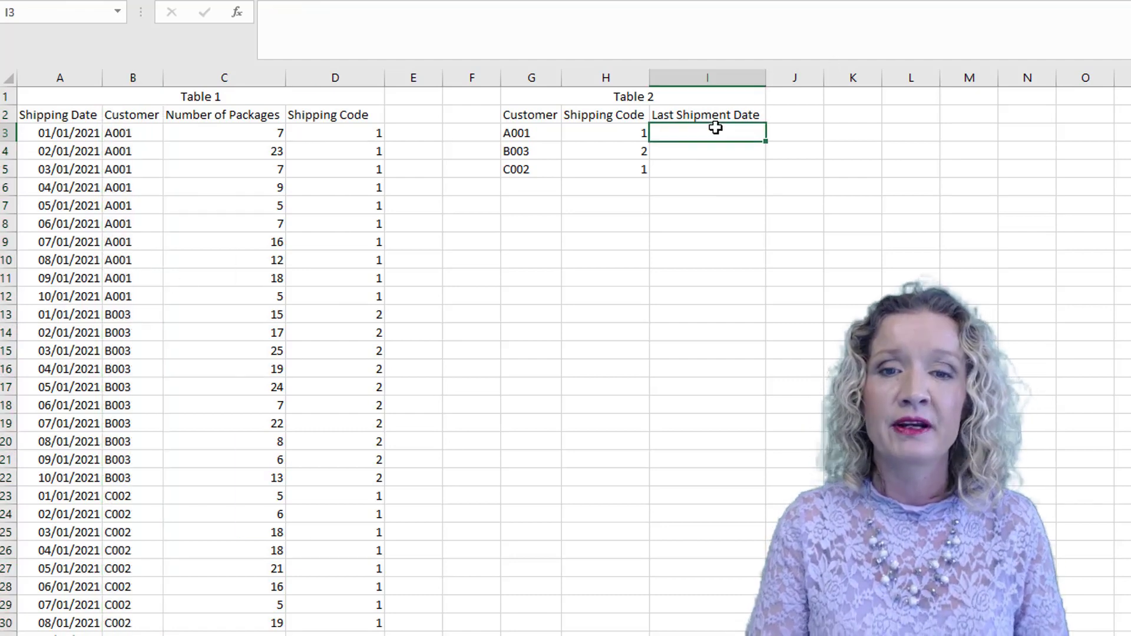
# In I3, build =INDEX(A3:A32,XMATCH(G3,$B$3:$B$32, to look up A001's shipment date
pyautogui.write('=ind')
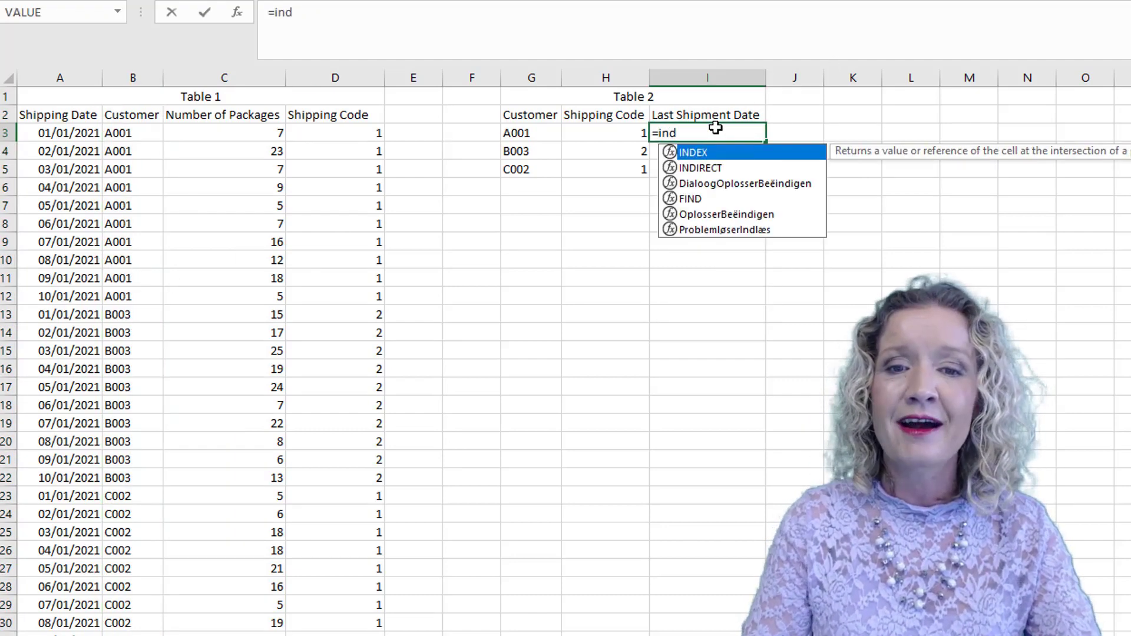
pyautogui.press('Tab')
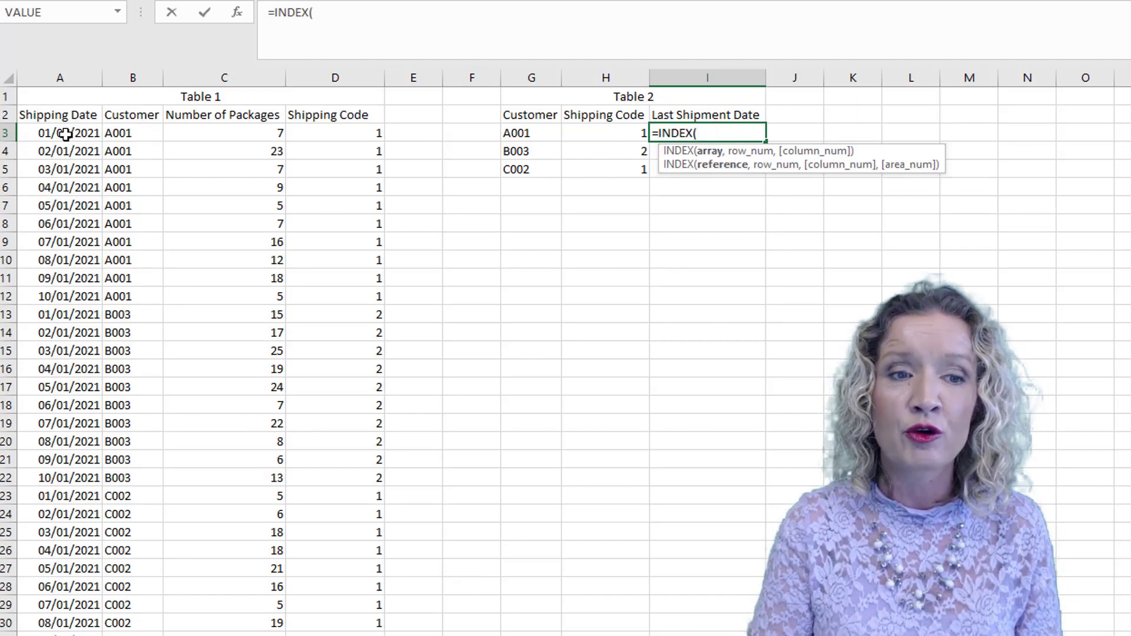
pyautogui.moveTo(69, 132); pyautogui.dragTo(71, 635)
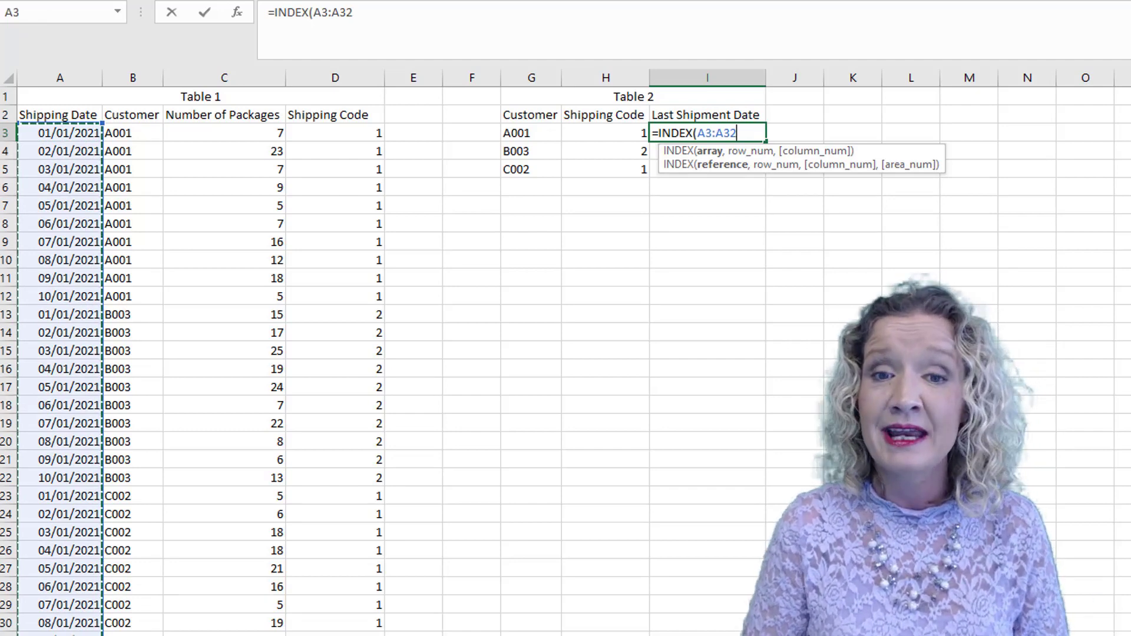
pyautogui.write(',')
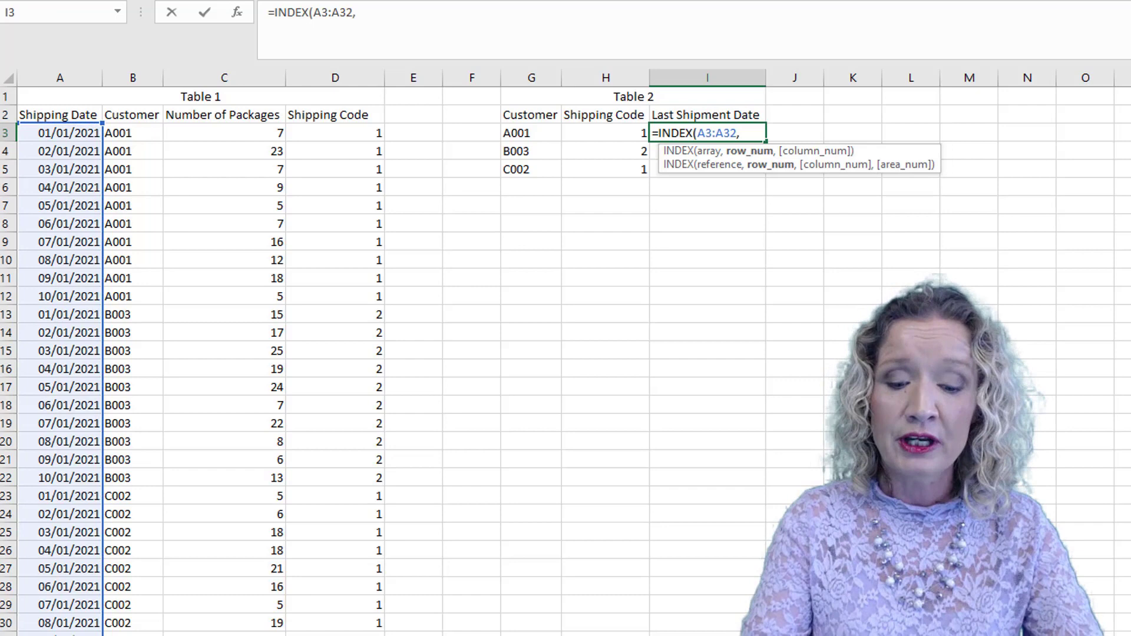
pyautogui.write('xma')
pyautogui.press('Tab')
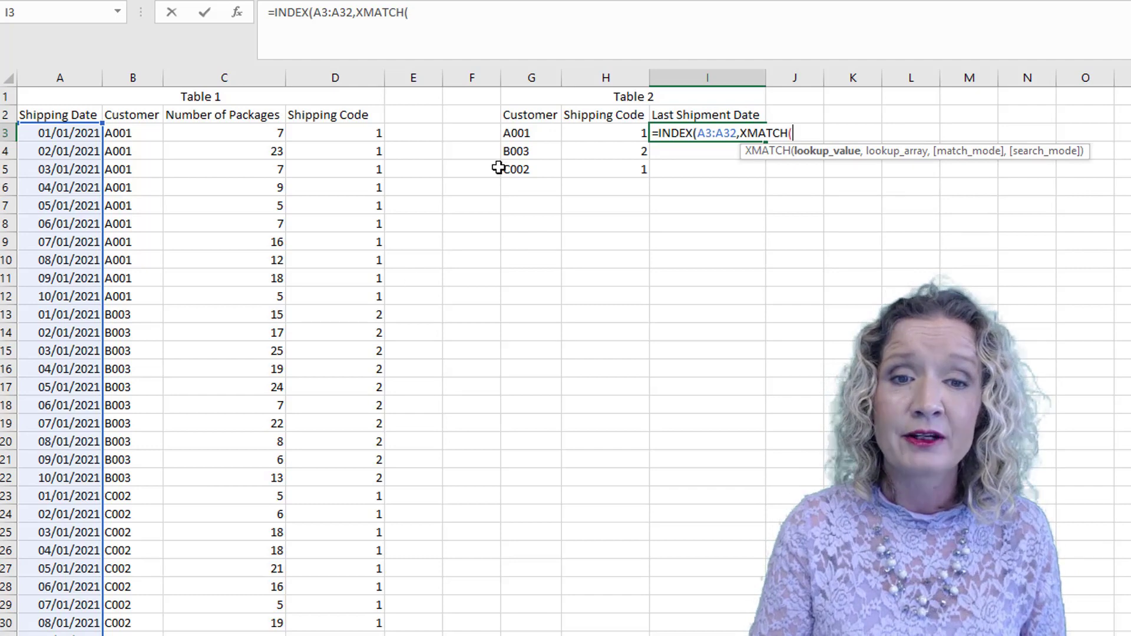
pyautogui.click(512, 135)
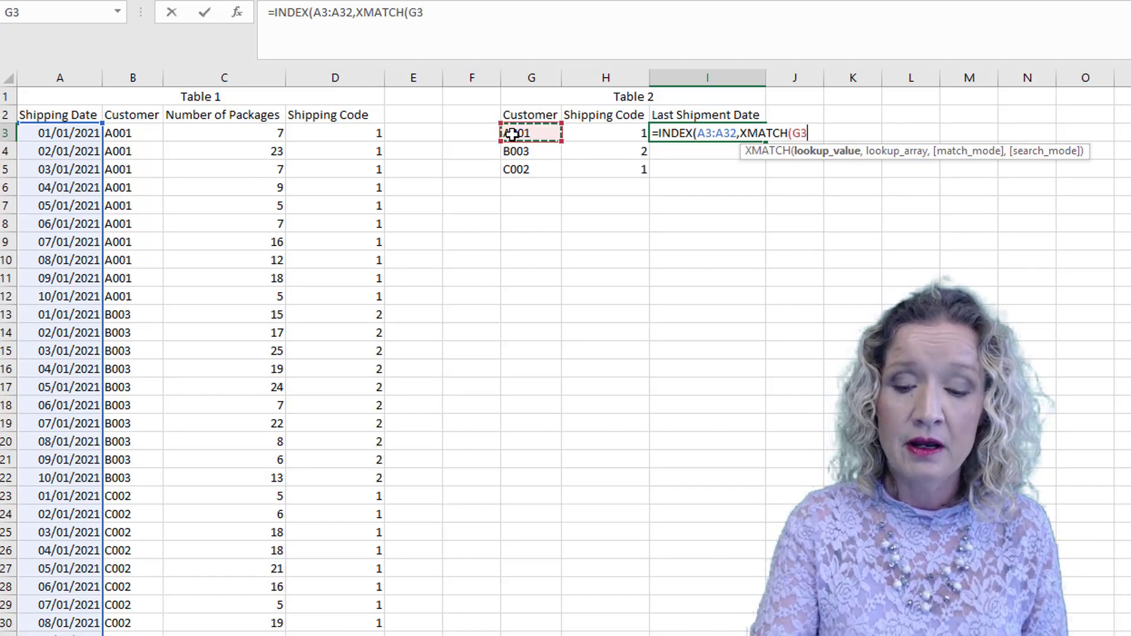
pyautogui.write(',')
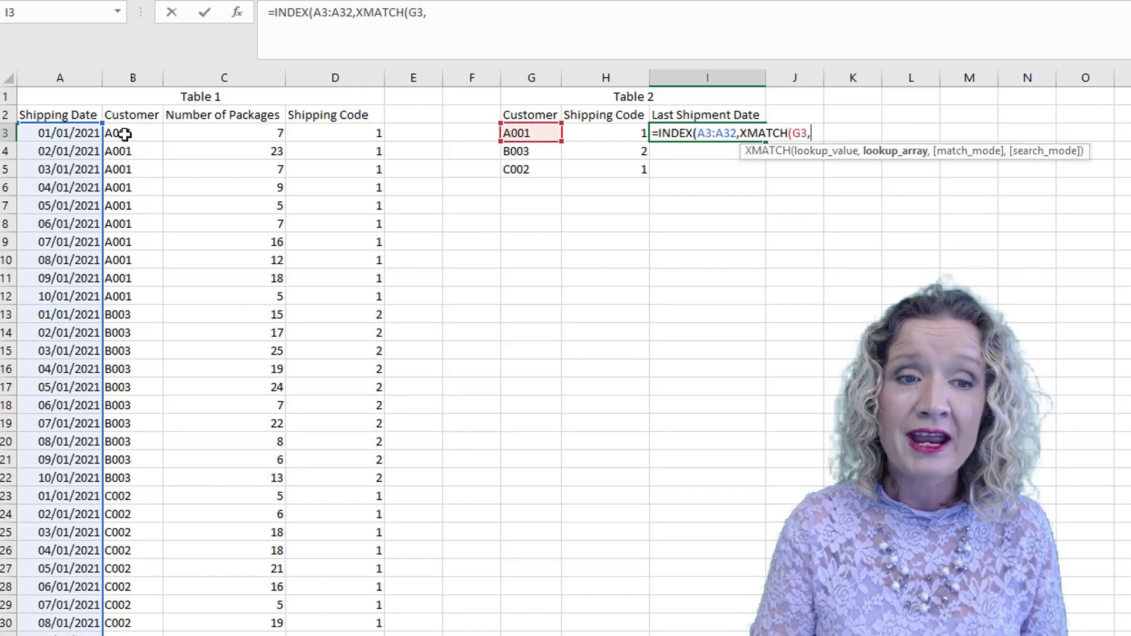
pyautogui.moveTo(126, 133); pyautogui.dragTo(127, 619)
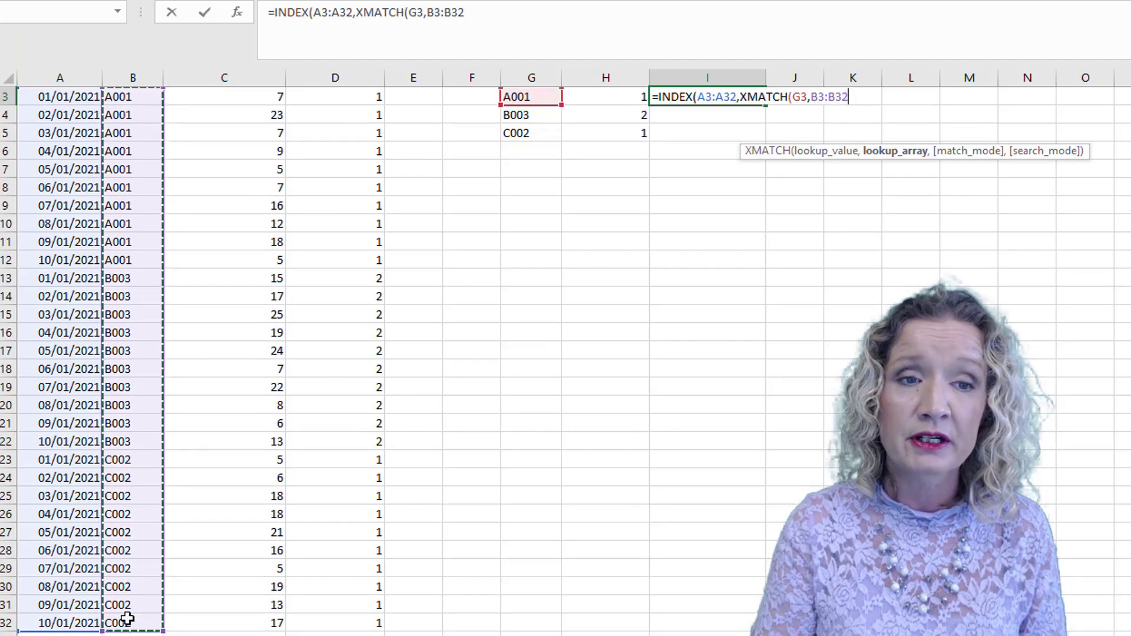
pyautogui.press('F4')
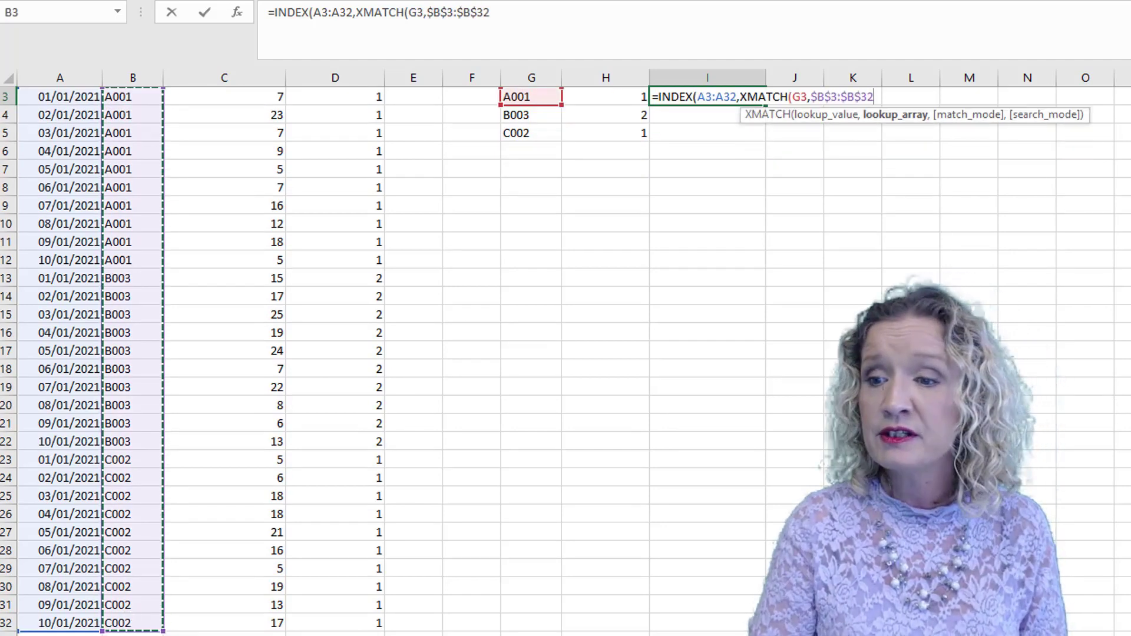
pyautogui.scroll(1, 128, 619)
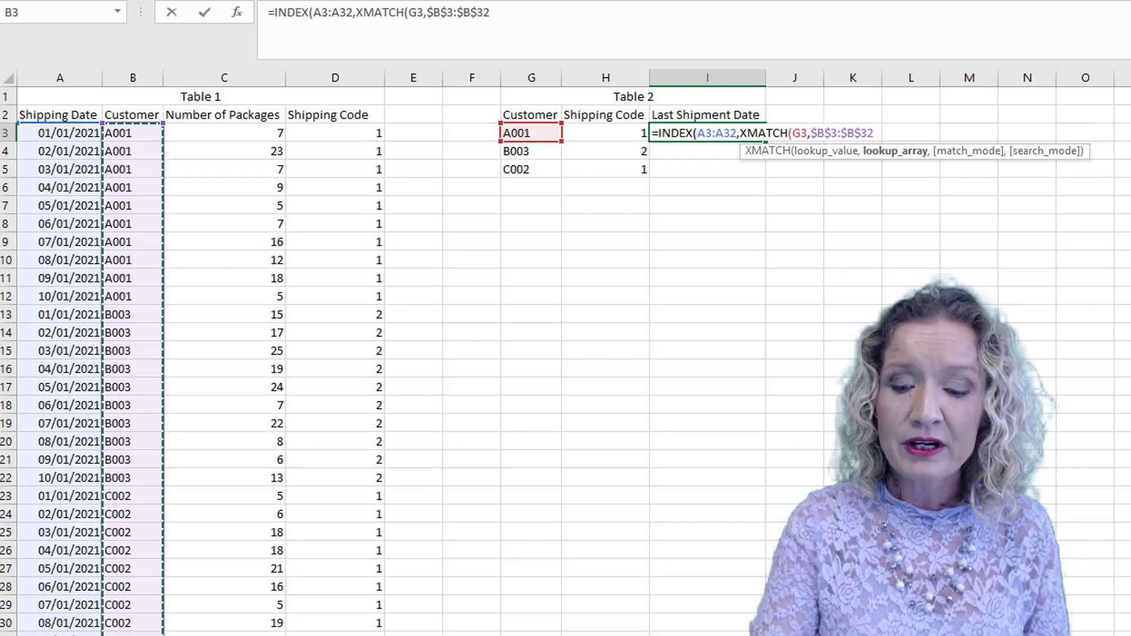
pyautogui.write(',')
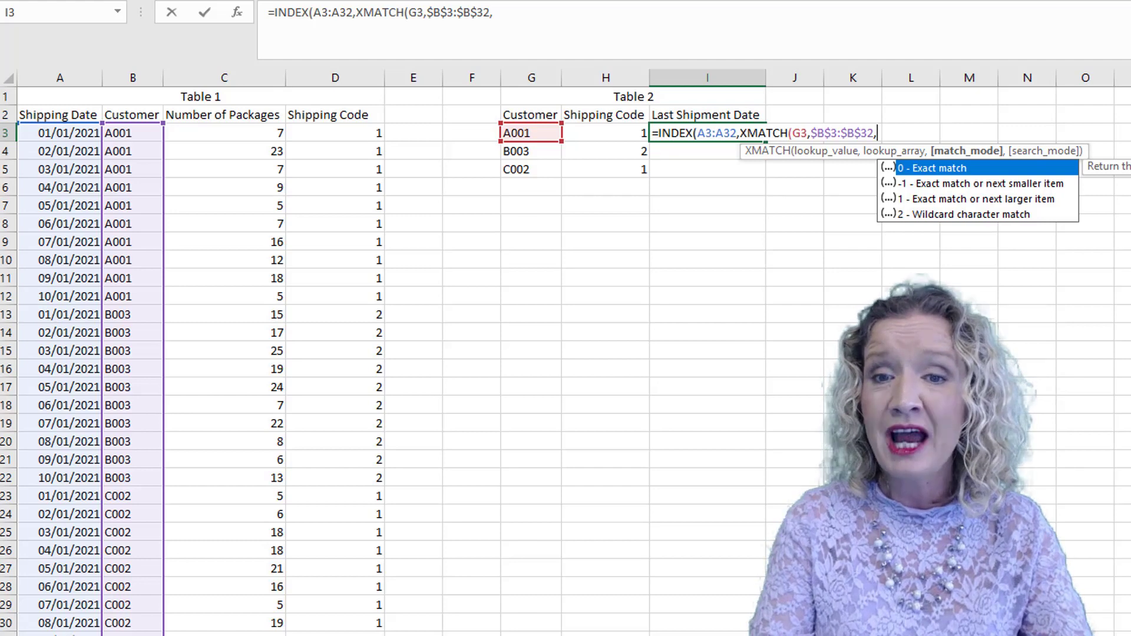
# Add the -1 last-to-first search mode, make A3:A32 absolute, and enter, returning 10/01/2021
pyautogui.write(',')
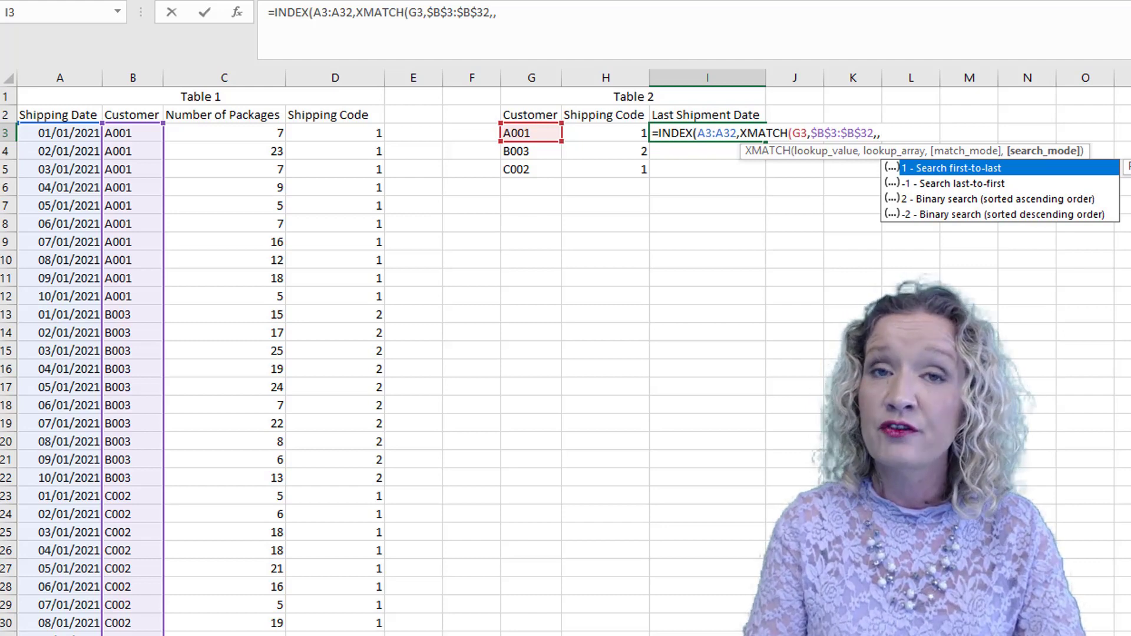
pyautogui.press('Down')
pyautogui.press('Down')
pyautogui.press('Down')
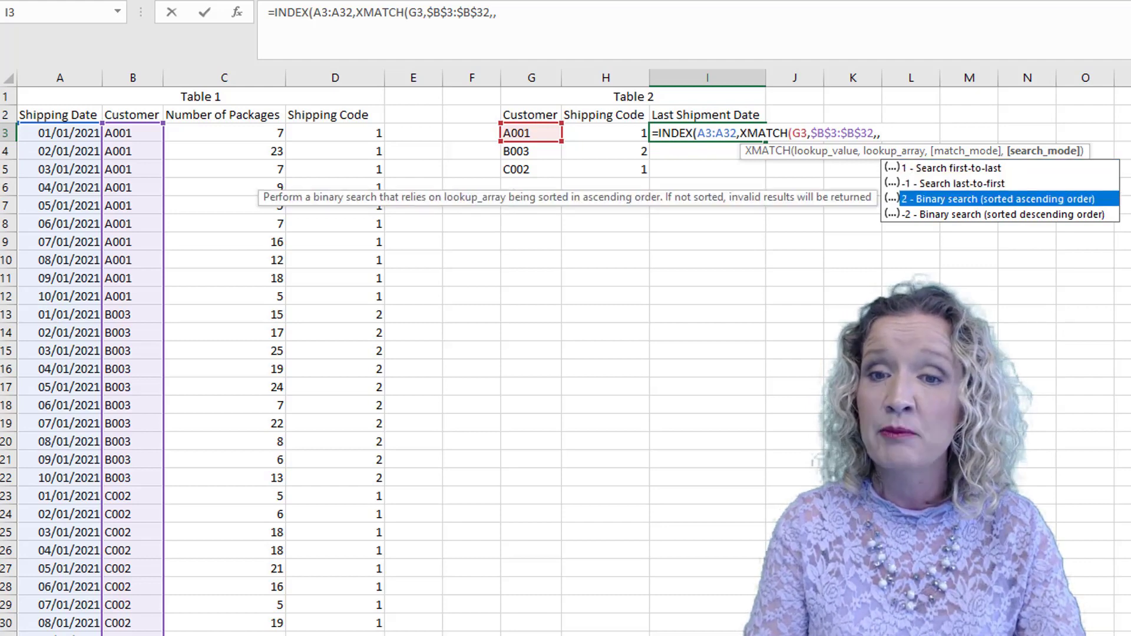
pyautogui.press('Up')
pyautogui.press('Up')
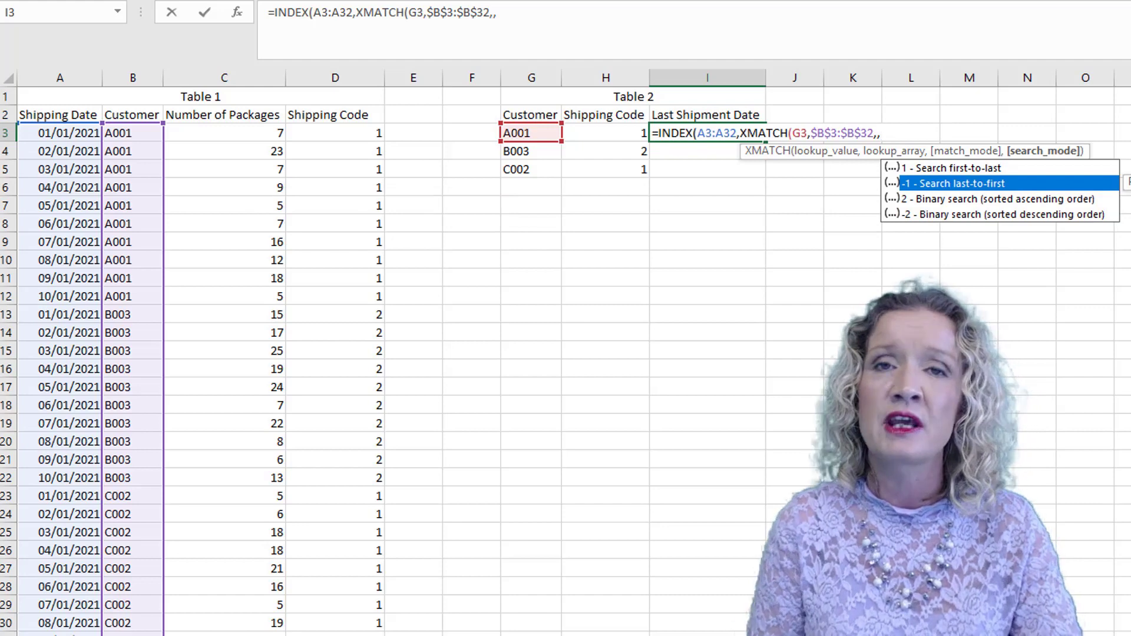
pyautogui.press('Tab')
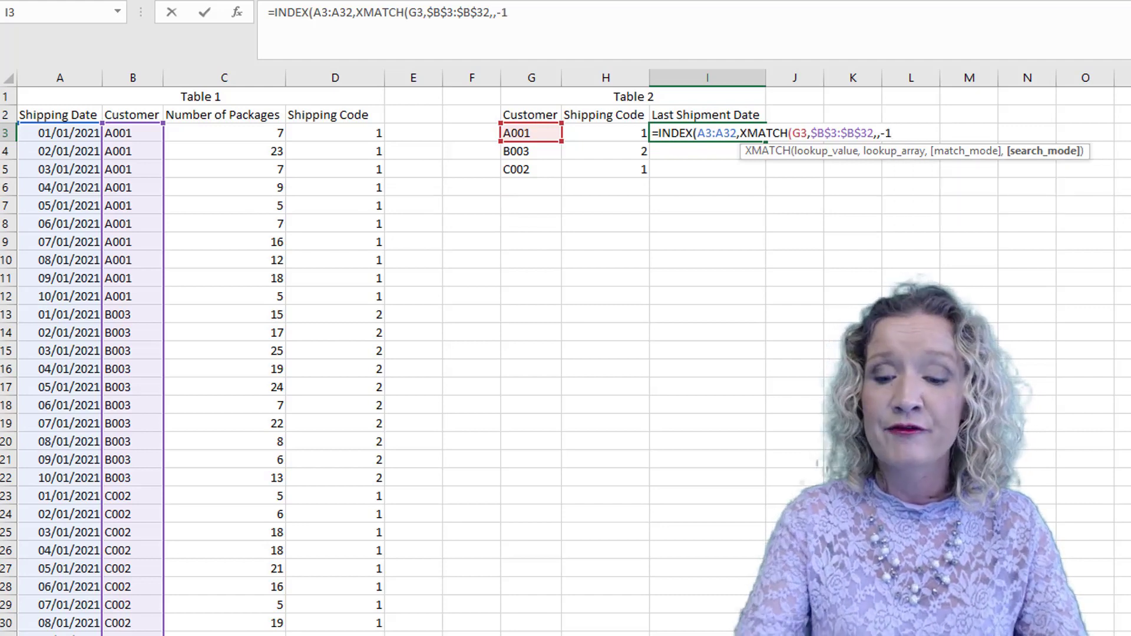
pyautogui.write(')')
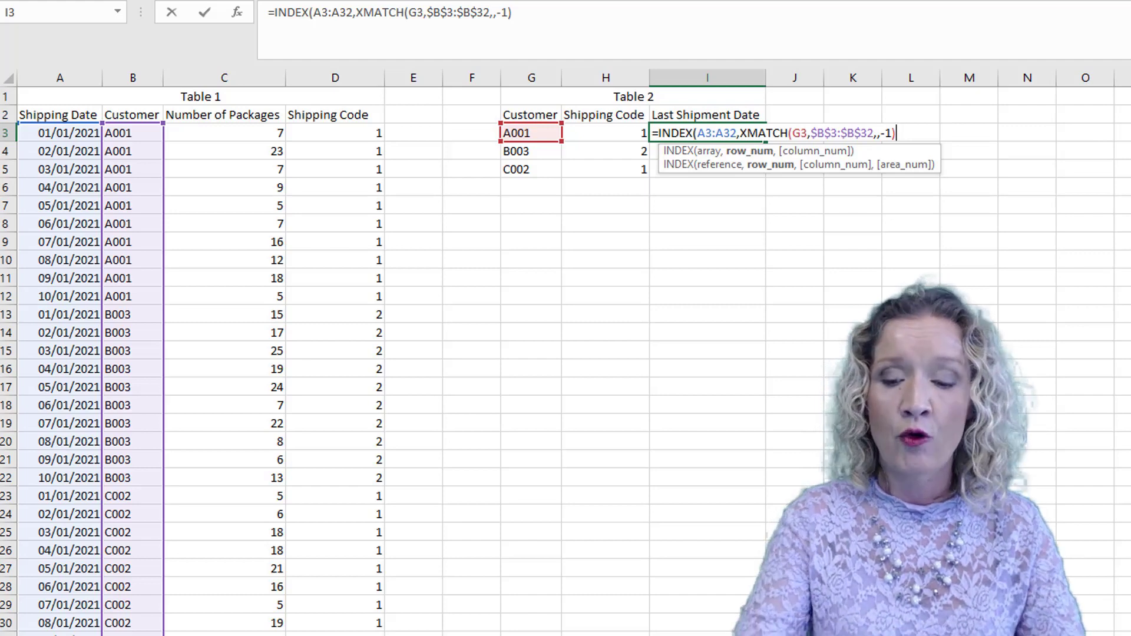
pyautogui.write(')')
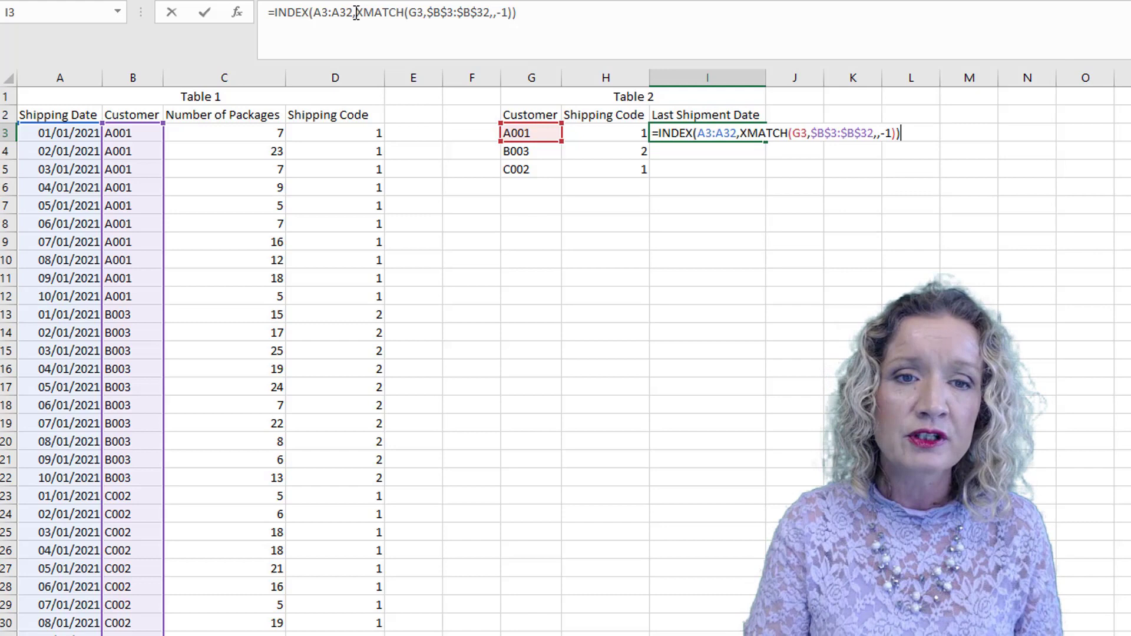
pyautogui.moveTo(353, 12); pyautogui.dragTo(316, 12)
pyautogui.press('F4')
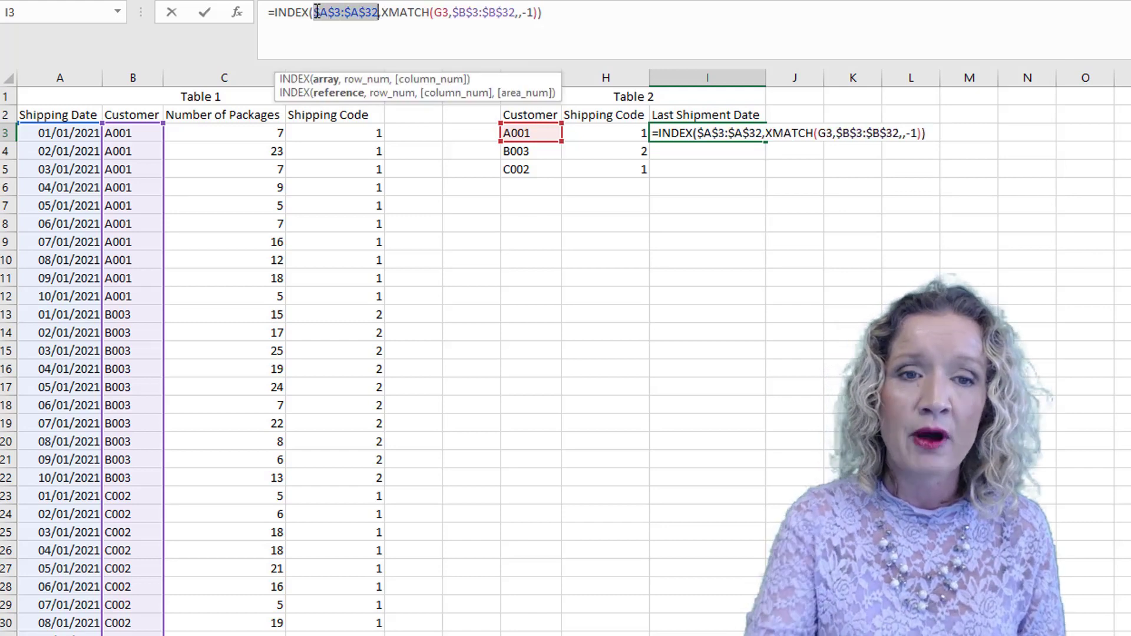
pyautogui.click(566, 9)
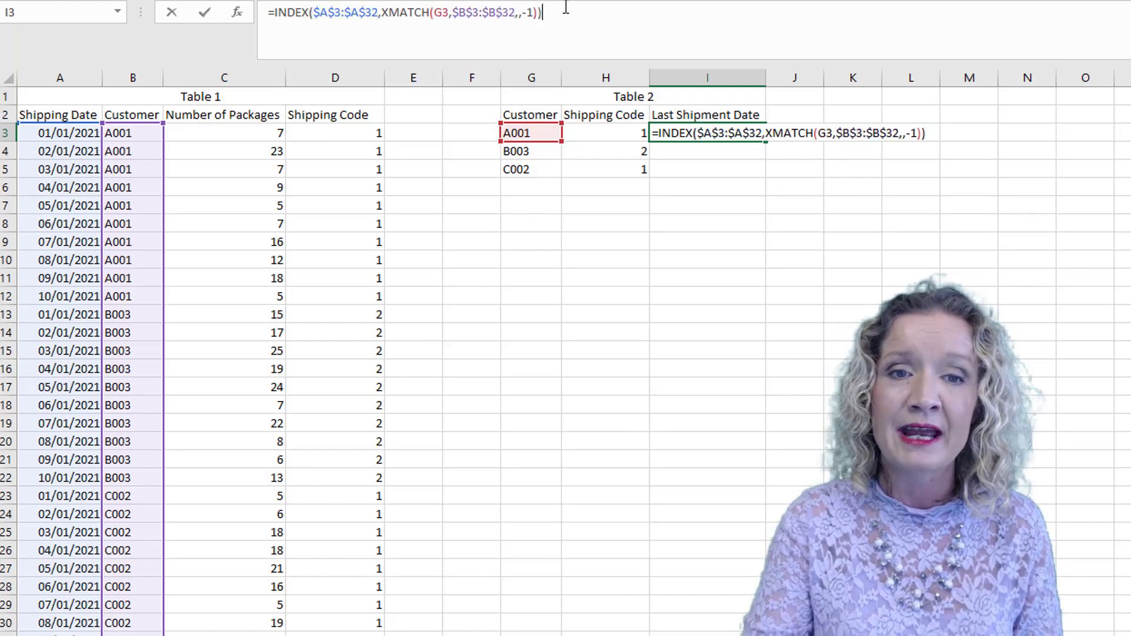
pyautogui.press('Return')
# Fill I3's last-shipment formula down to I5, showing 10/01/2021 for all three customers
pyautogui.click(695, 129)
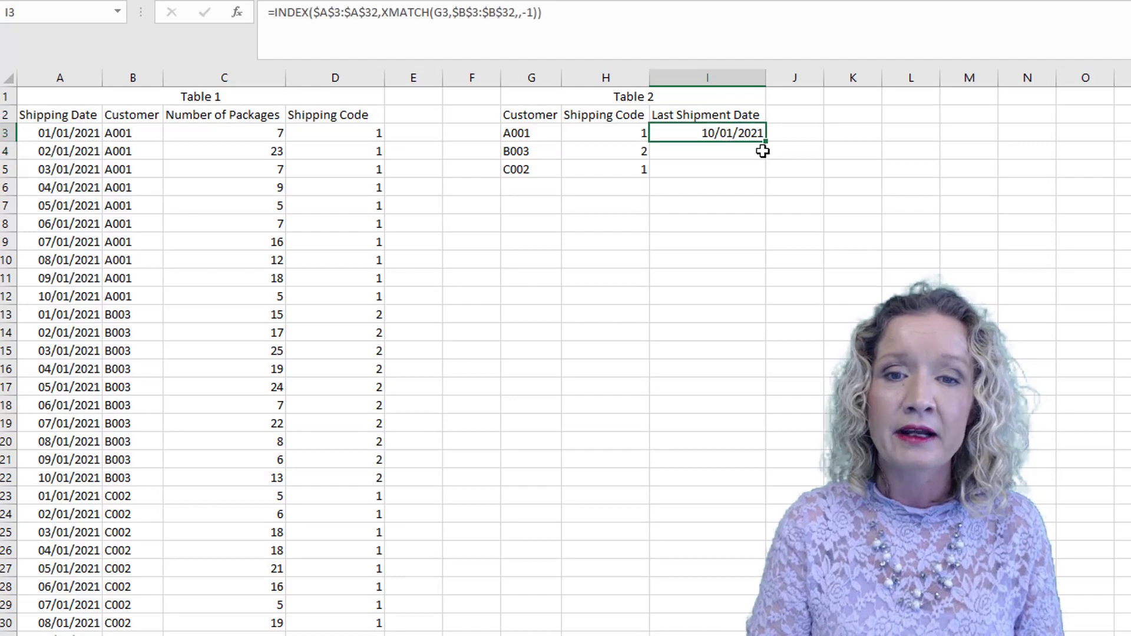
pyautogui.moveTo(767, 137); pyautogui.dragTo(770, 184)
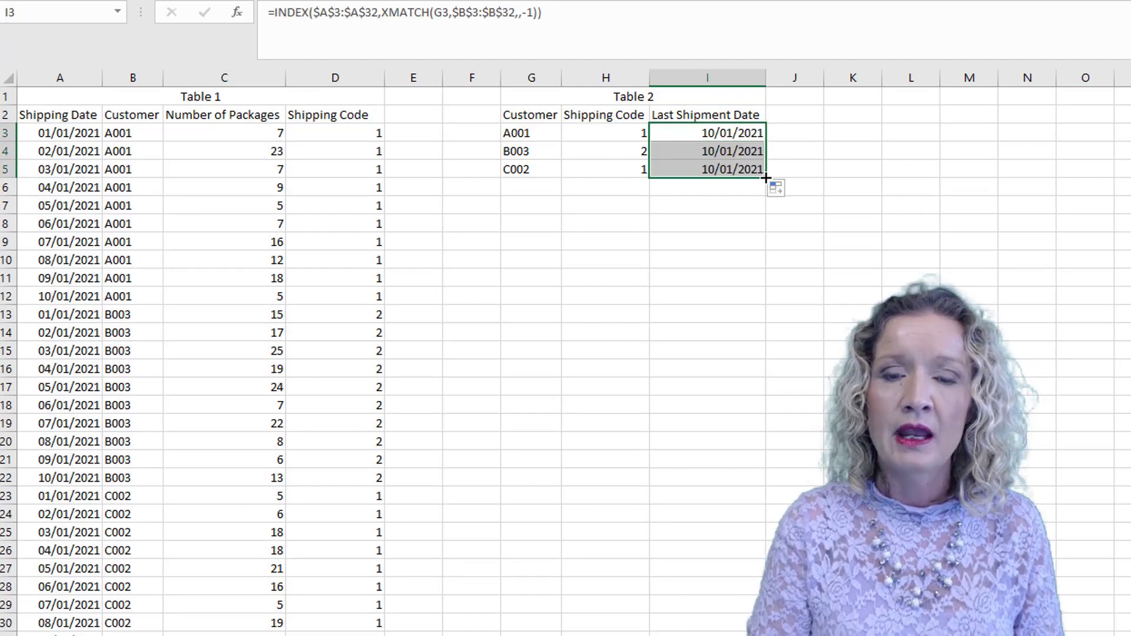
pyautogui.click(701, 136)
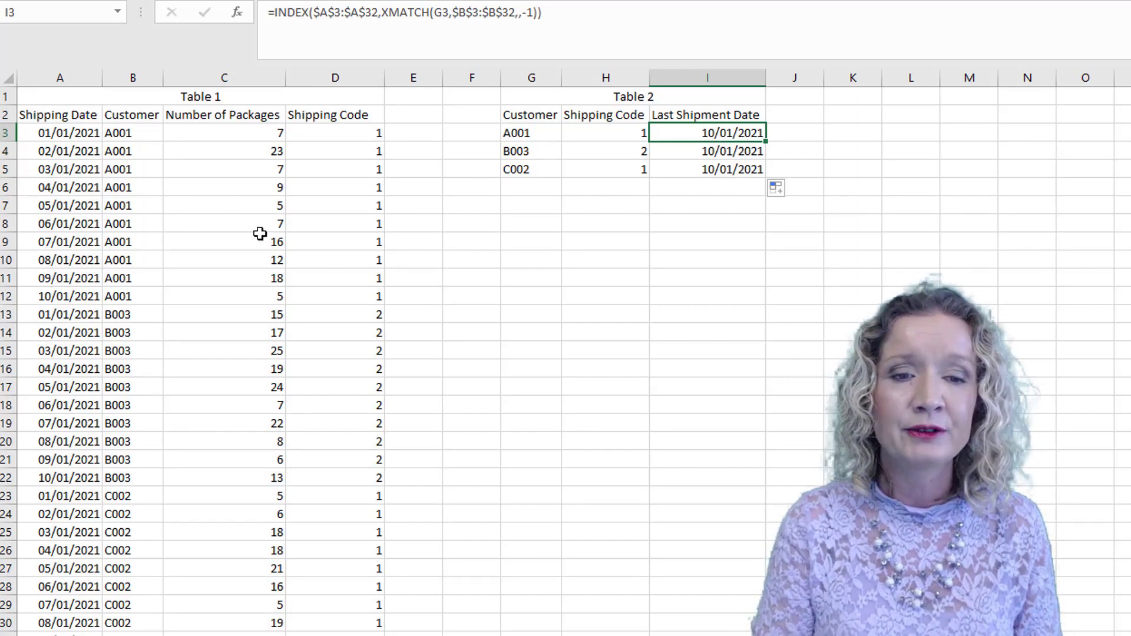
# Select rows A12:B12, A22:B22 and A32:B32 to compare each customer's final shipment
pyautogui.moveTo(142, 295); pyautogui.dragTo(65, 296)
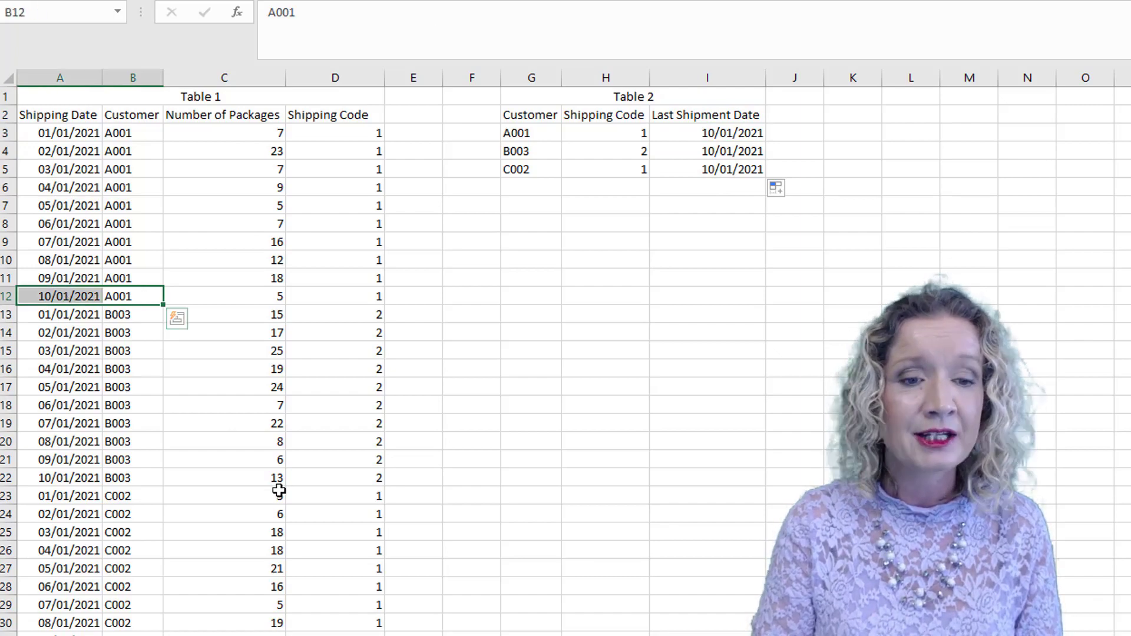
pyautogui.moveTo(145, 478); pyautogui.dragTo(55, 475)
pyautogui.moveTo(139, 635); pyautogui.dragTo(76, 635)
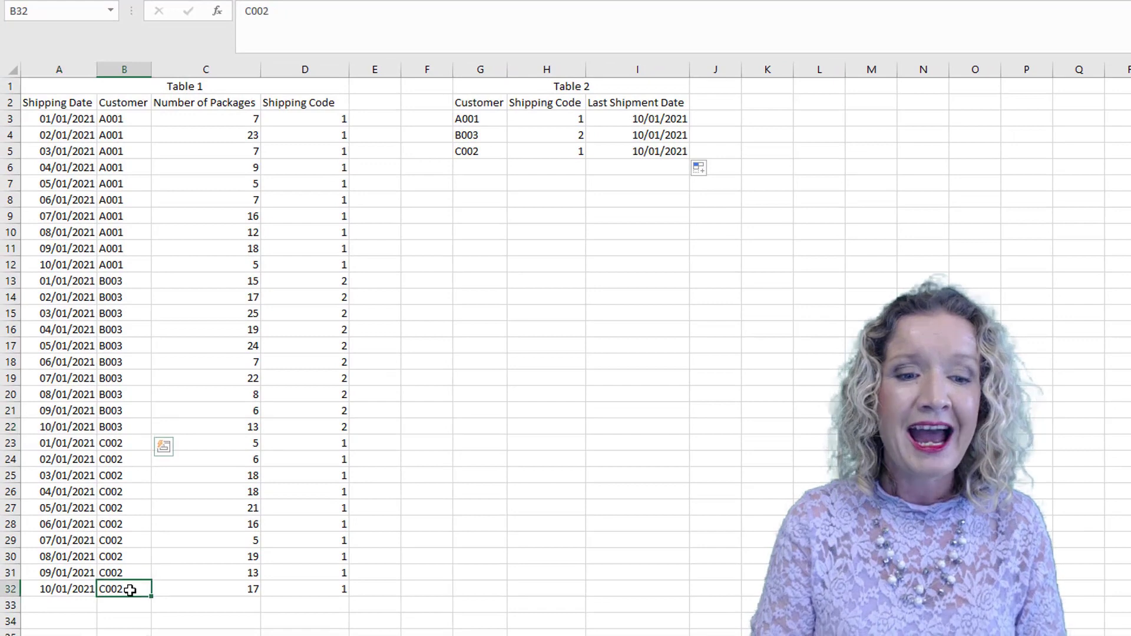
pyautogui.moveTo(74, 589); pyautogui.dragTo(73, 589)
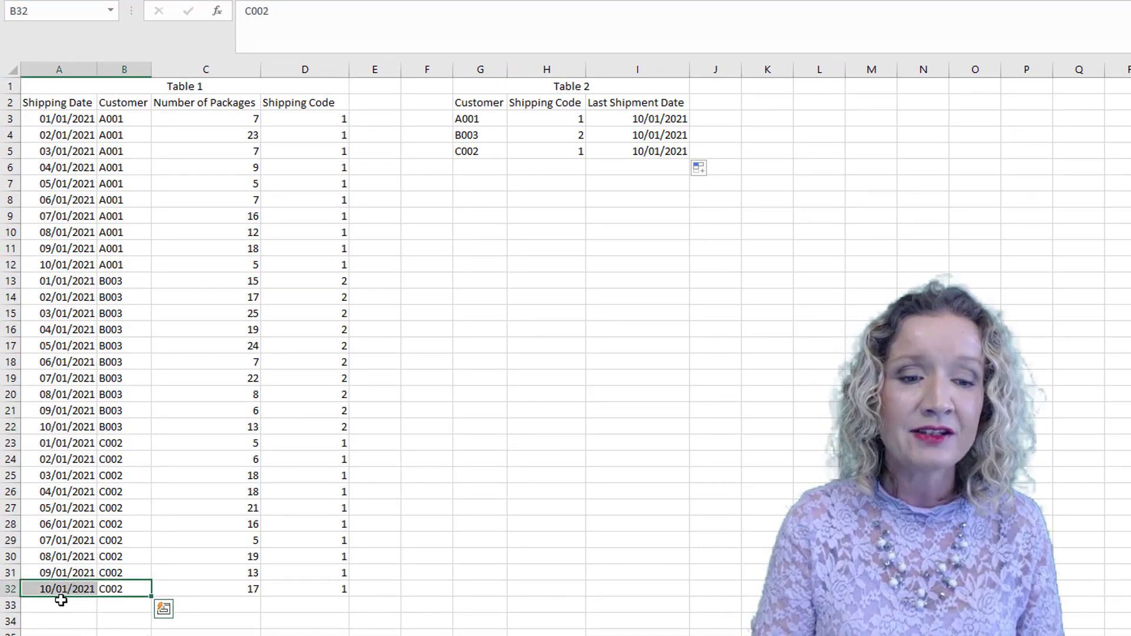
# Change A32's year from 2021 to 2023, updating C002's last shipment to 10/01/2023
pyautogui.click(59, 589)
pyautogui.click(303, 10)
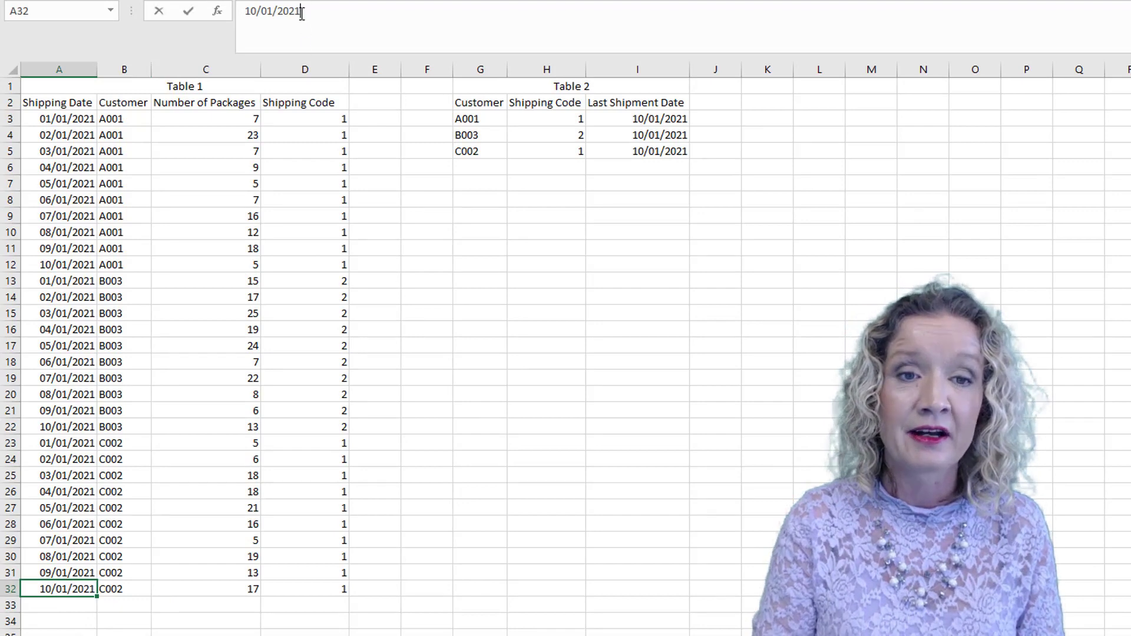
pyautogui.press('BackSpace')
pyautogui.press('BackSpace')
pyautogui.press('BackSpace')
pyautogui.press('BackSpace')
pyautogui.write('2023')
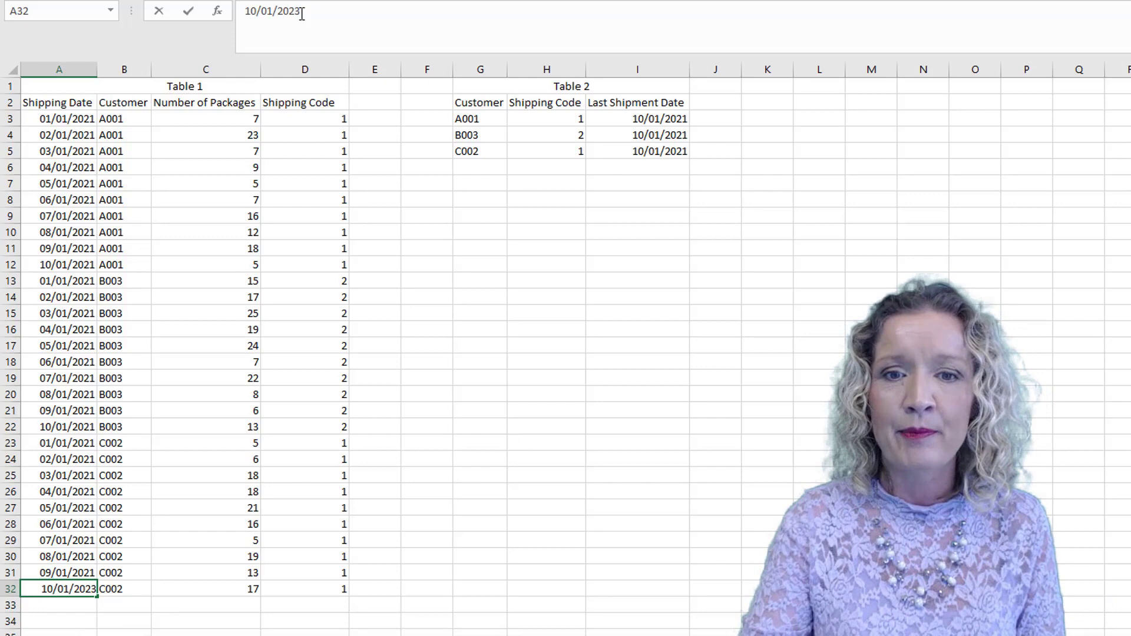
pyautogui.press('Return')
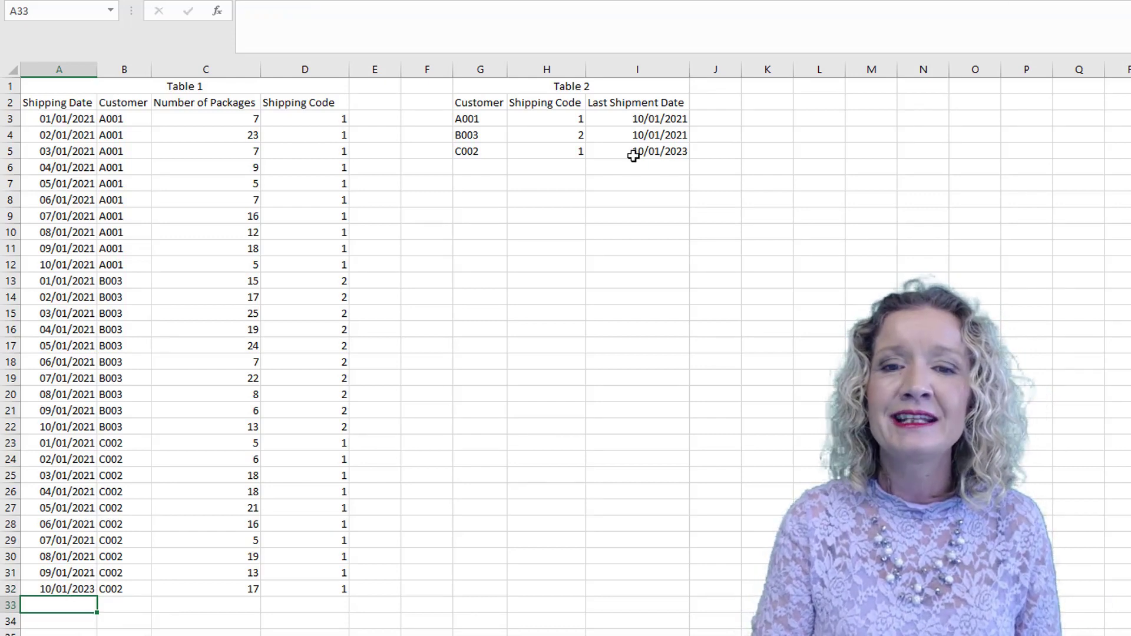